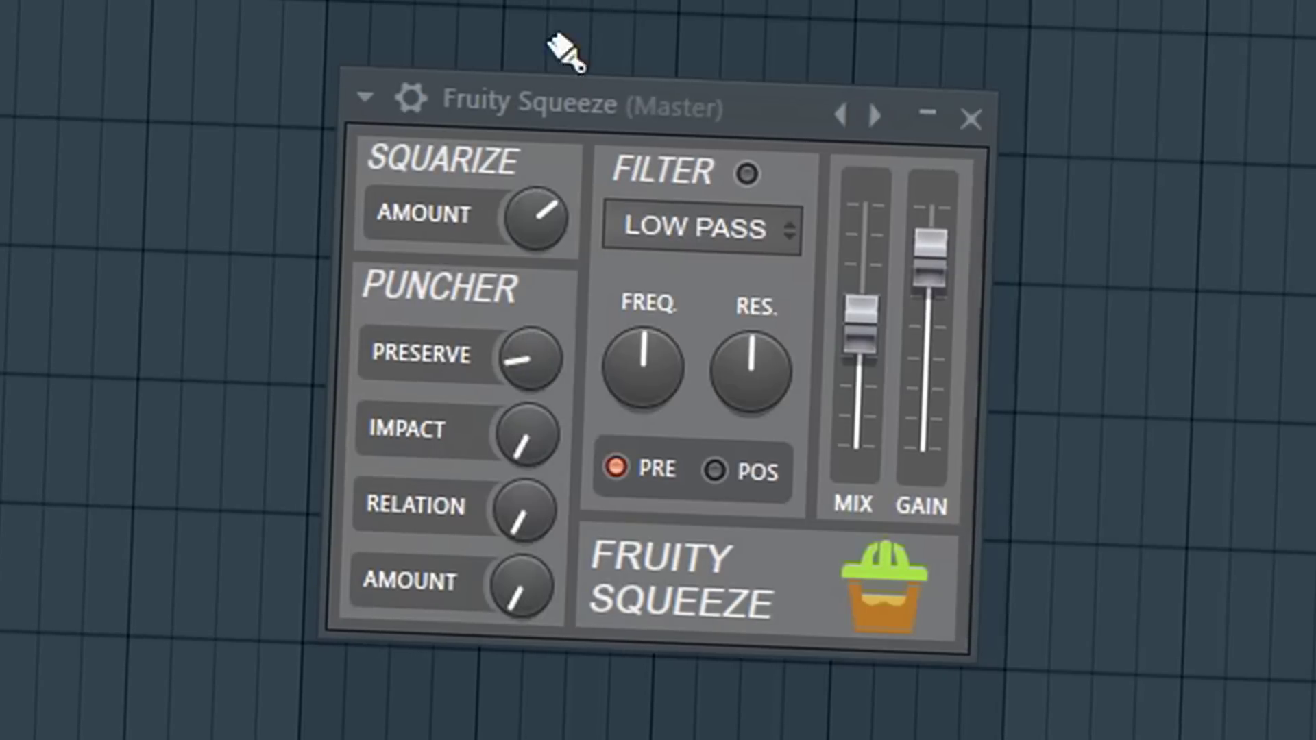
- Turn Fruity Squeeze's Puncher Preserve up, then ease Squarize Amount and Puncher Amount down slightly
mouse_move(525, 373)
left_mouse_down()
mouse_move(526, 308)
mouse_move(528, 346)
left_mouse_up()
mouse_move(528, 250)
left_mouse_down()
mouse_move(528, 264)
mouse_move(530, 241)
left_mouse_up()
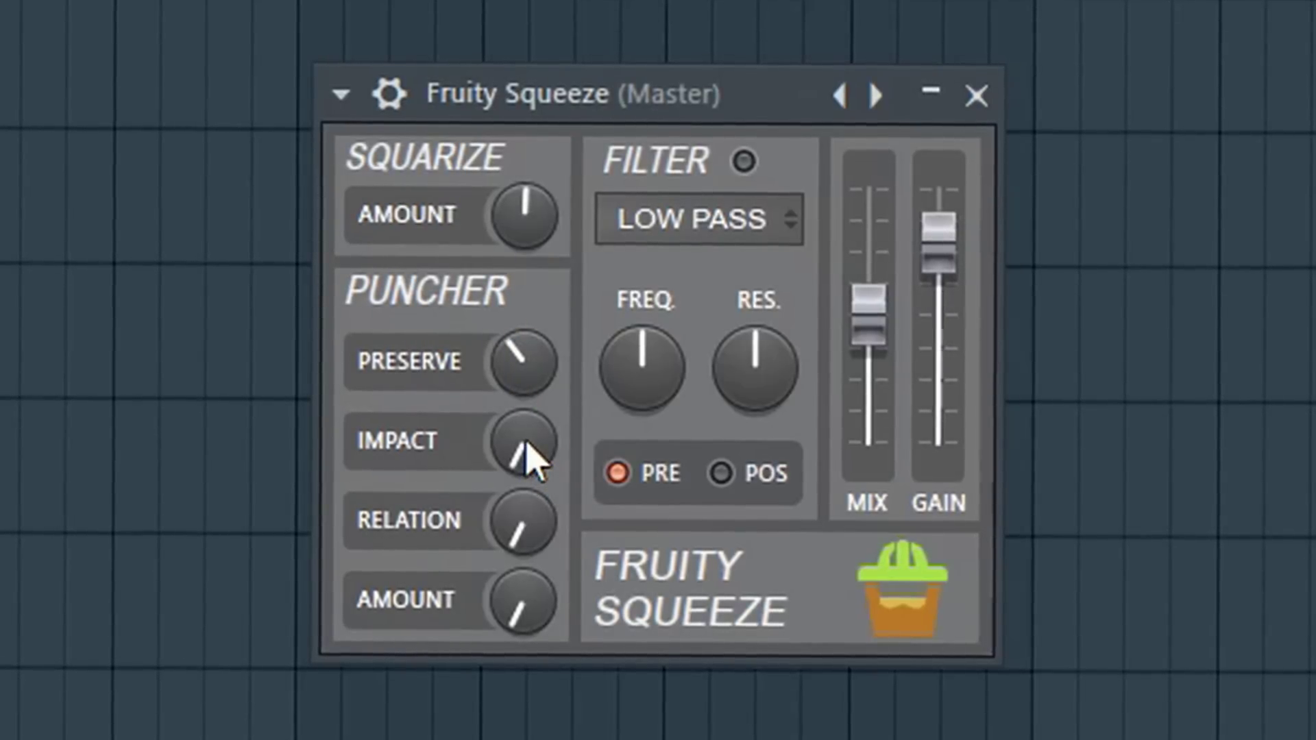
left_click_drag(527, 631, 528, 644)
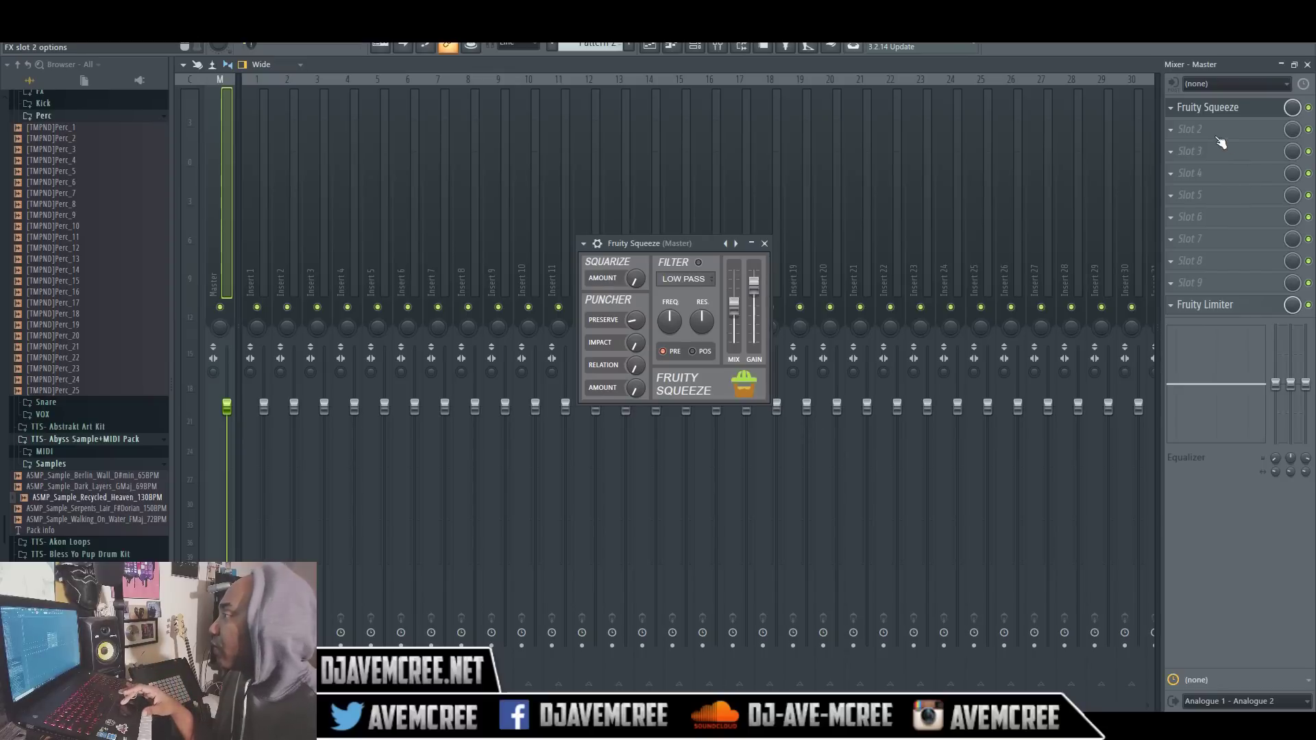
left_click(1172, 131)
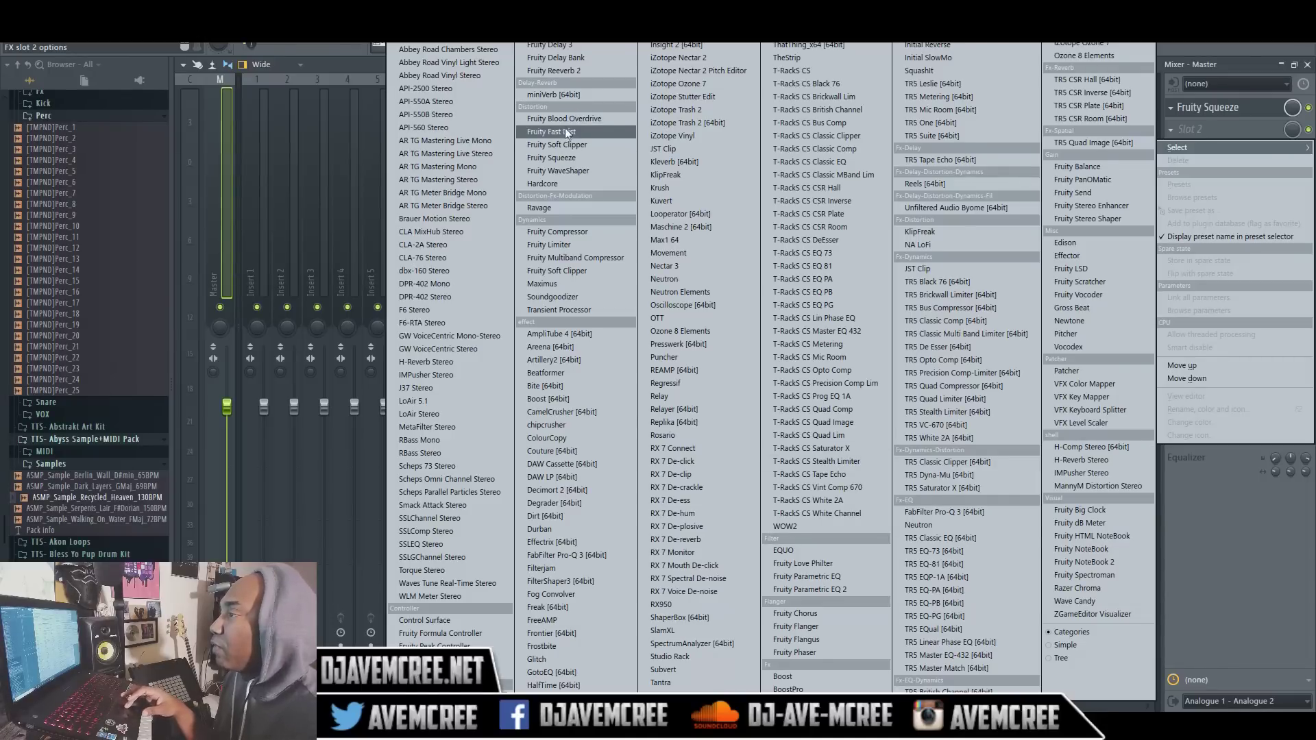
left_click(556, 161)
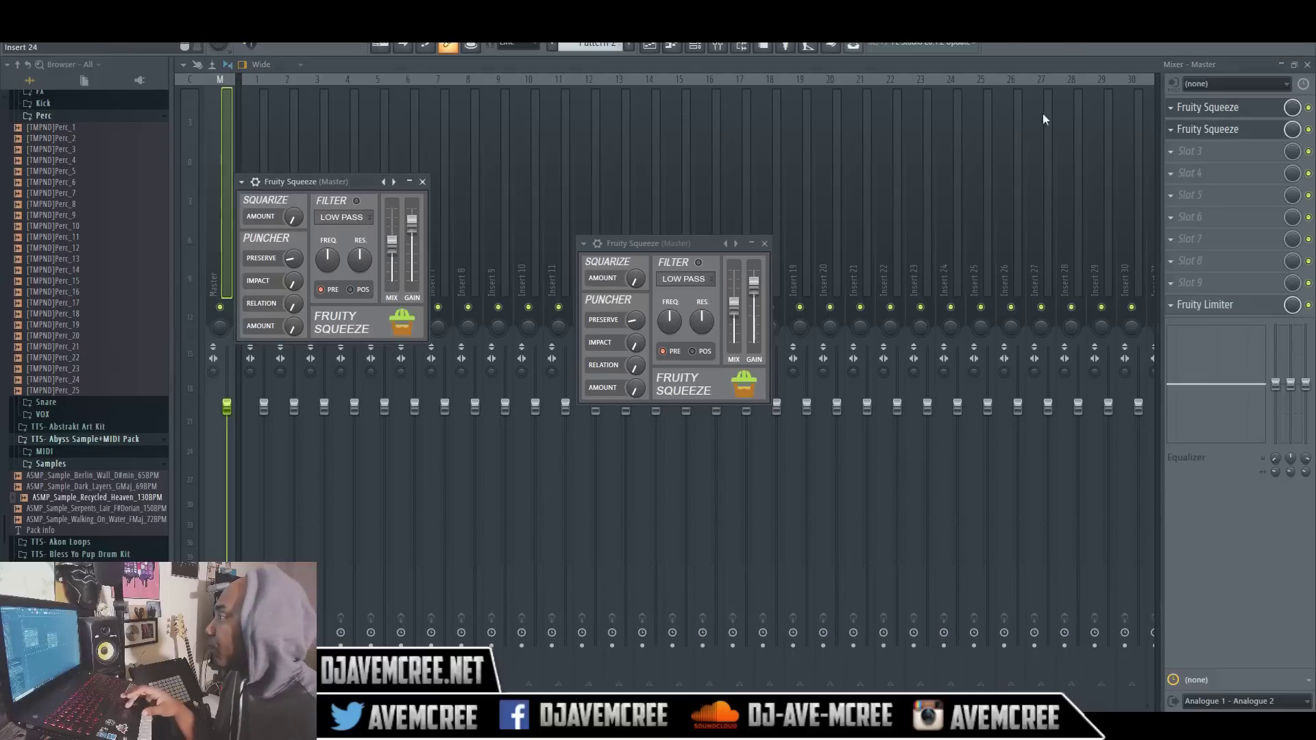
left_click(1174, 134)
mouse_move(1176, 148)
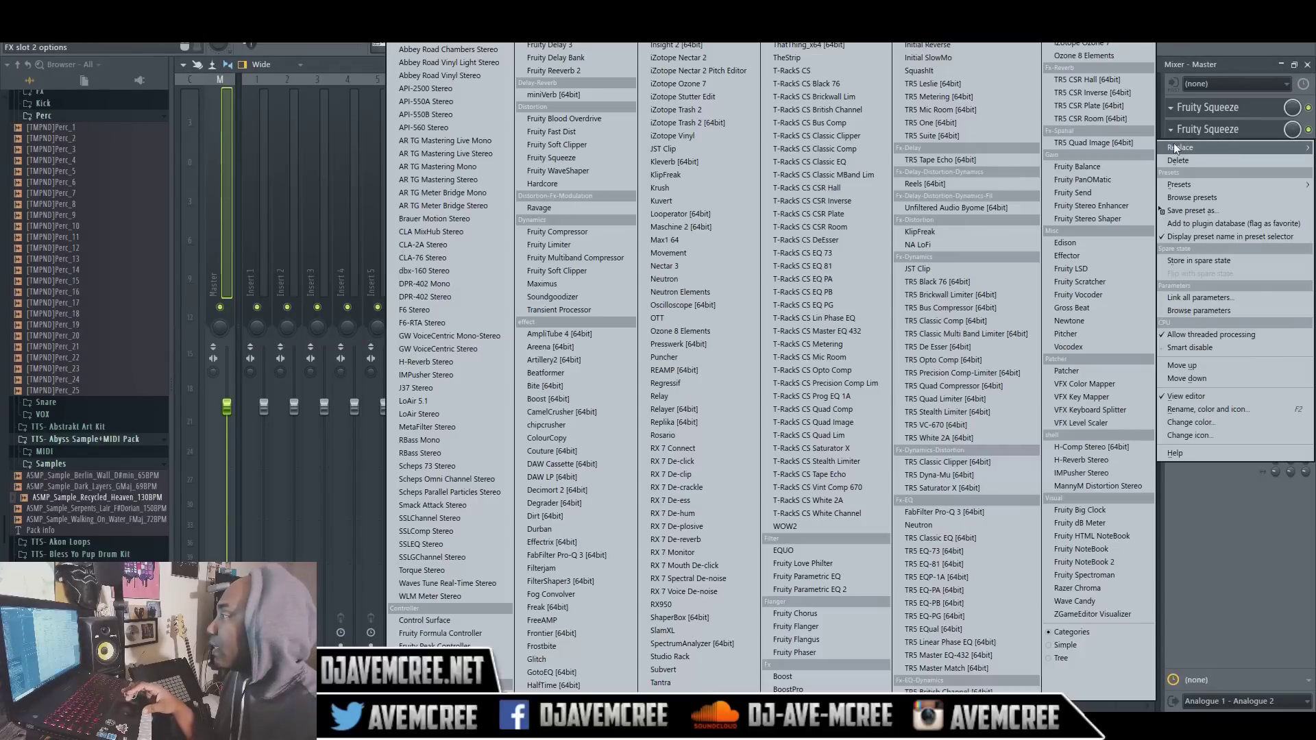
left_click(475, 50)
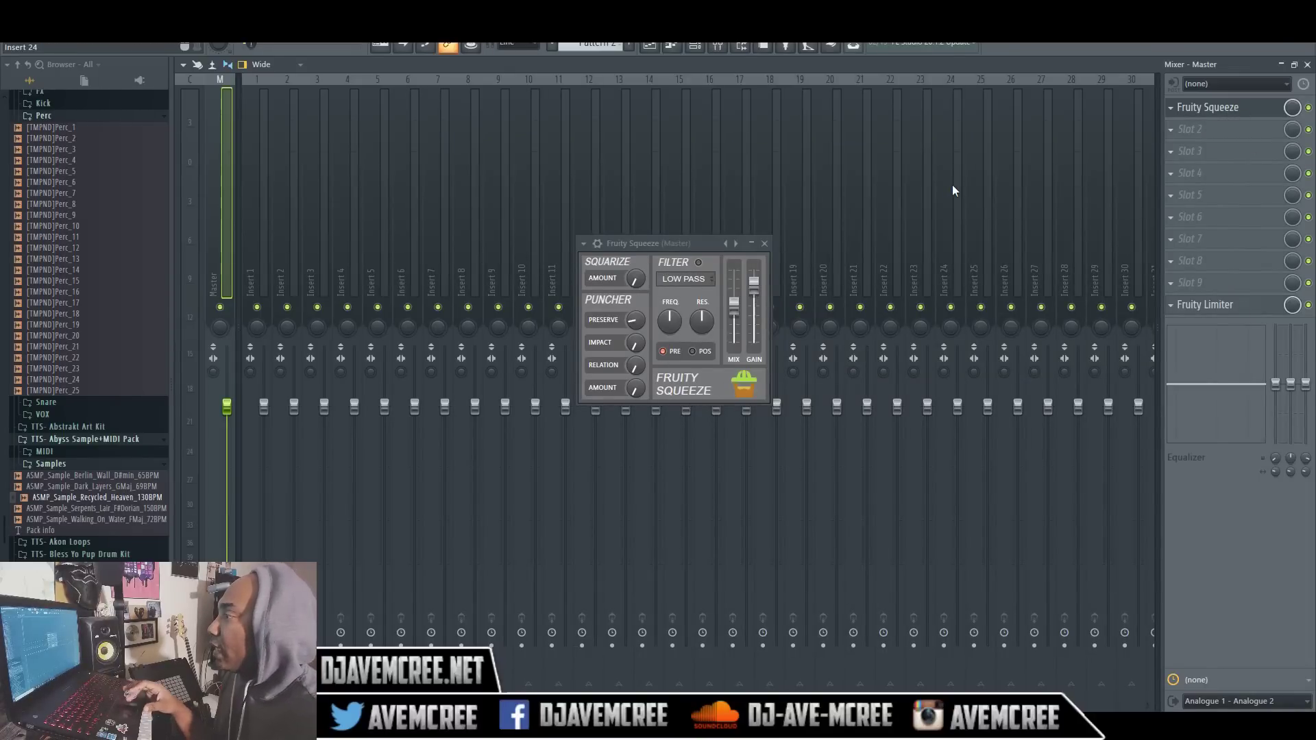
left_click(1307, 64)
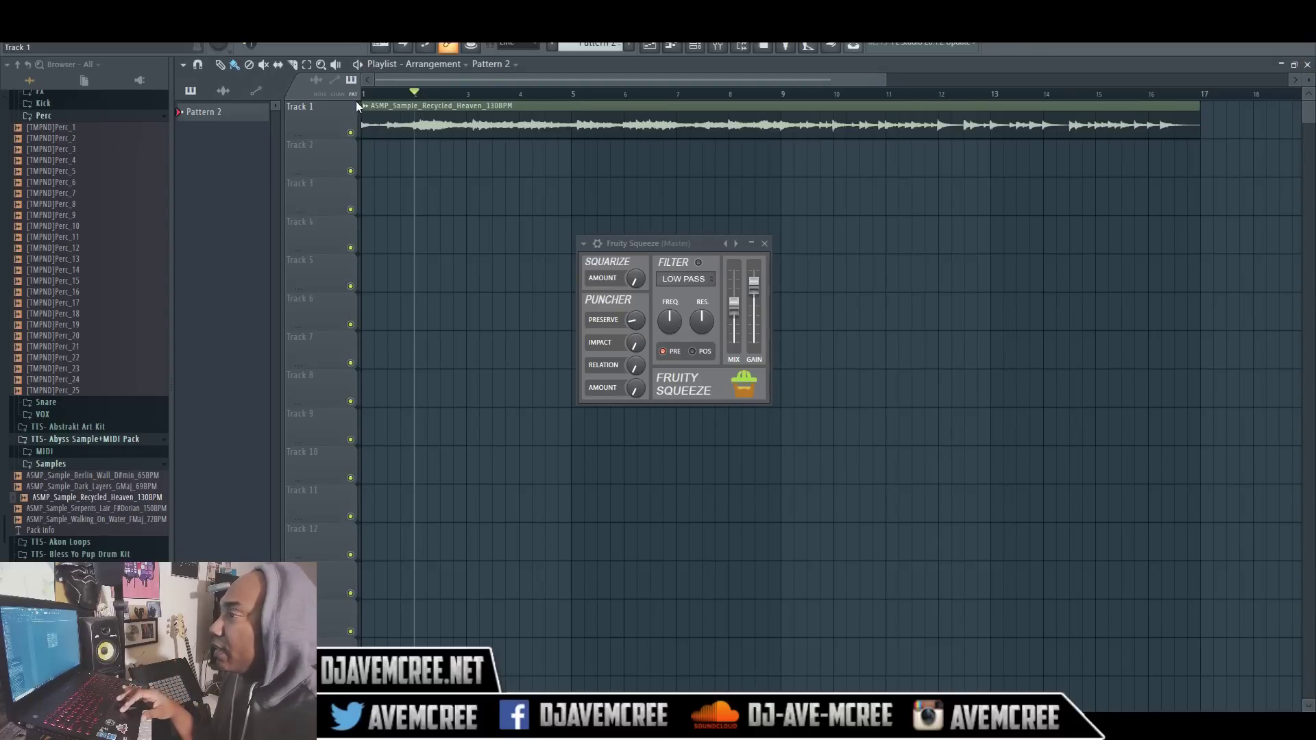
- Play the playlist arrangement through Fruity Squeeze, then stop playback
key("space")
key("space")
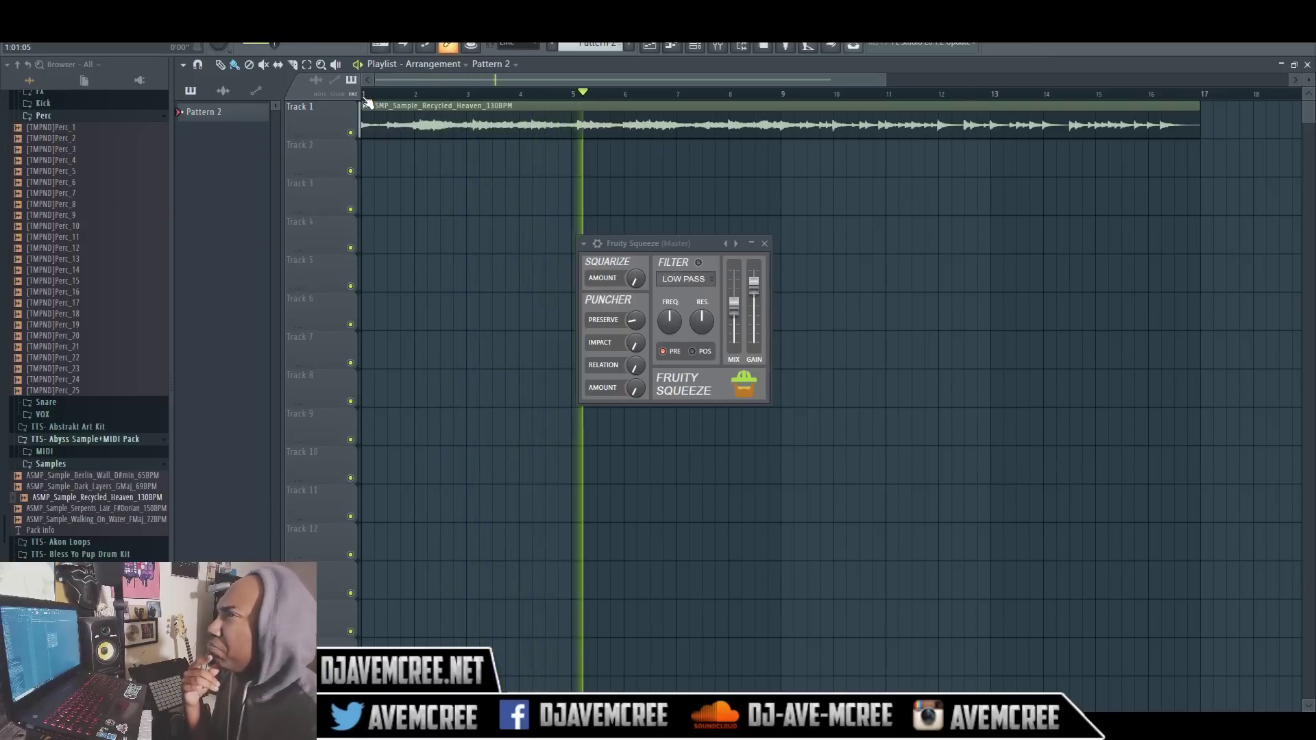
key("space")
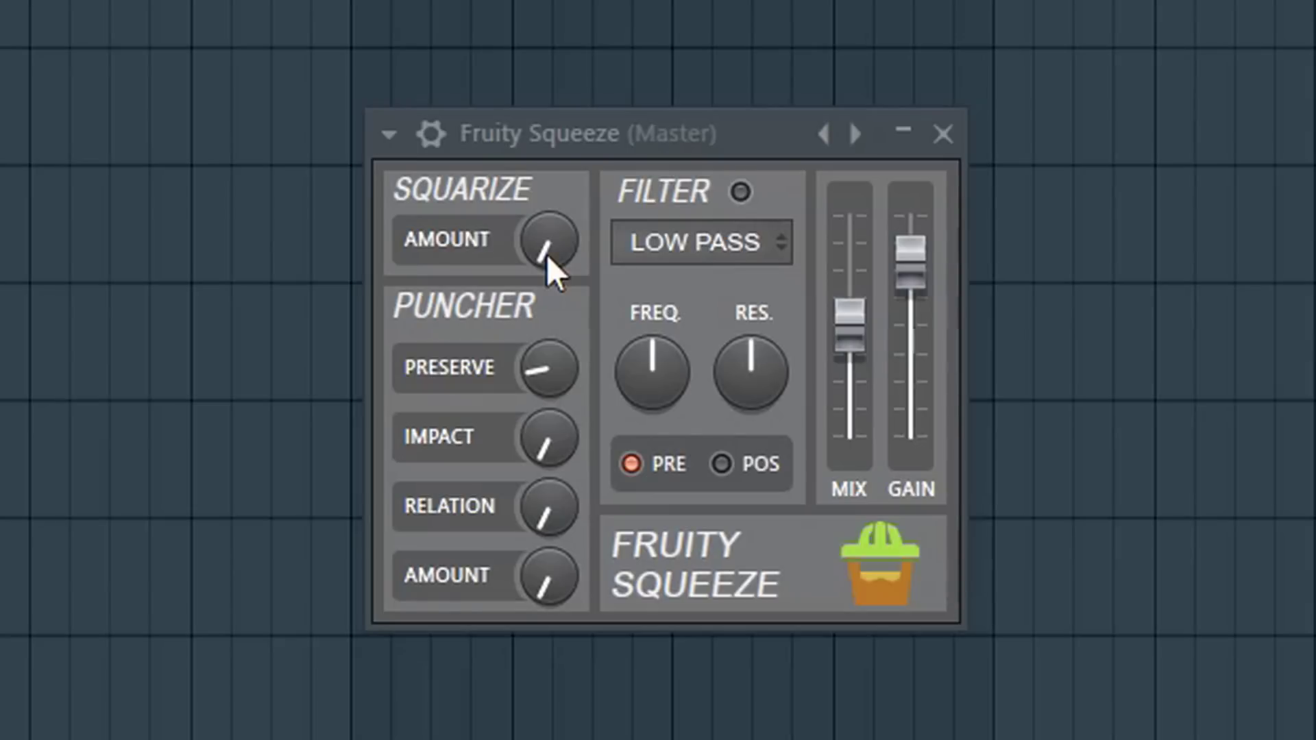
- Push Squarize Amount up, then bring it back to about 1 o'clock
left_click_drag(546, 255, 546, 236)
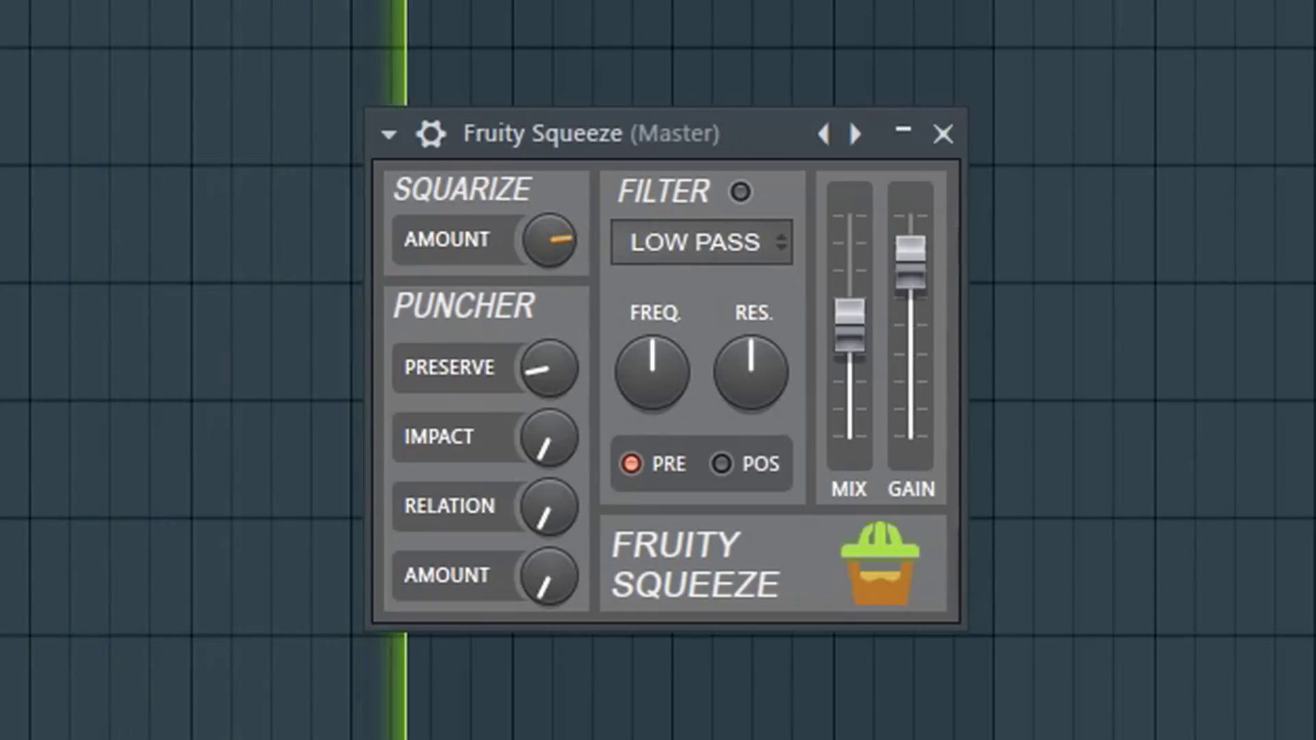
left_click_drag(546, 236, 545, 254)
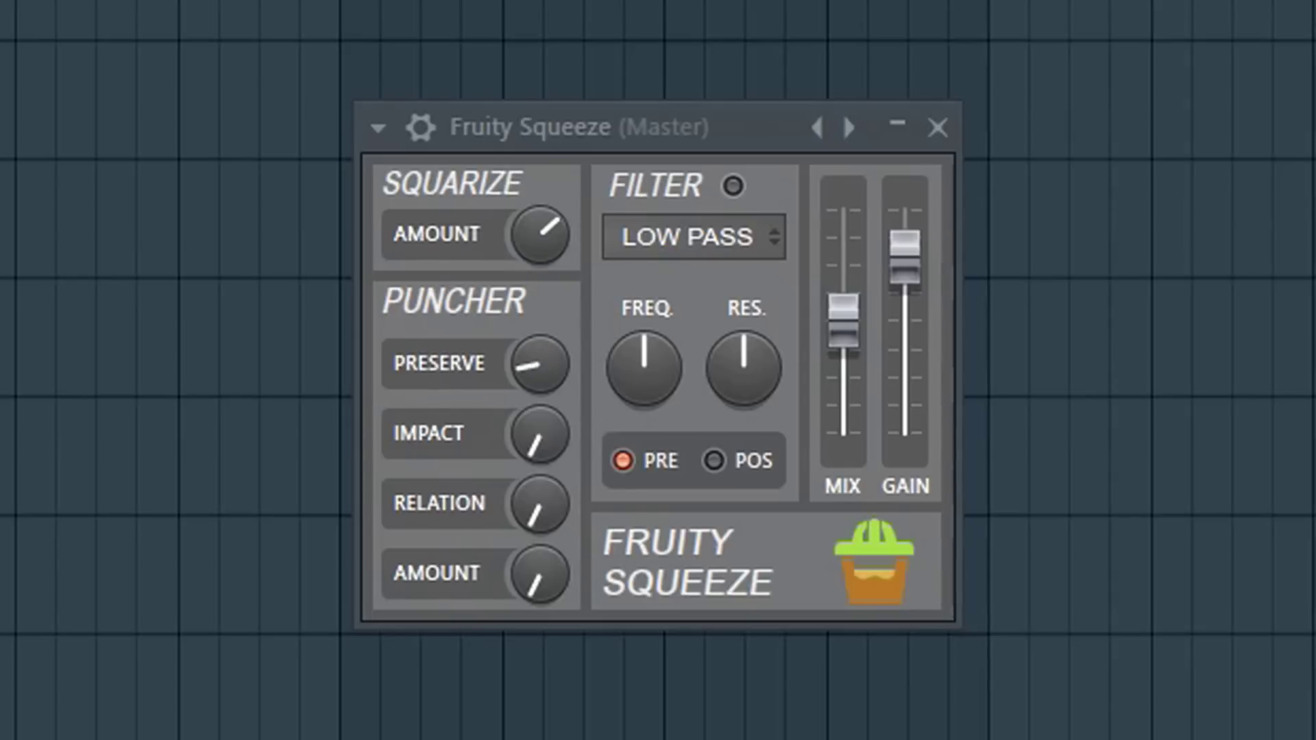
- Raise Puncher Preserve, set Squarize Amount to 12 o'clock, and pull Puncher Amount down further
left_click_drag(531, 372, 537, 329)
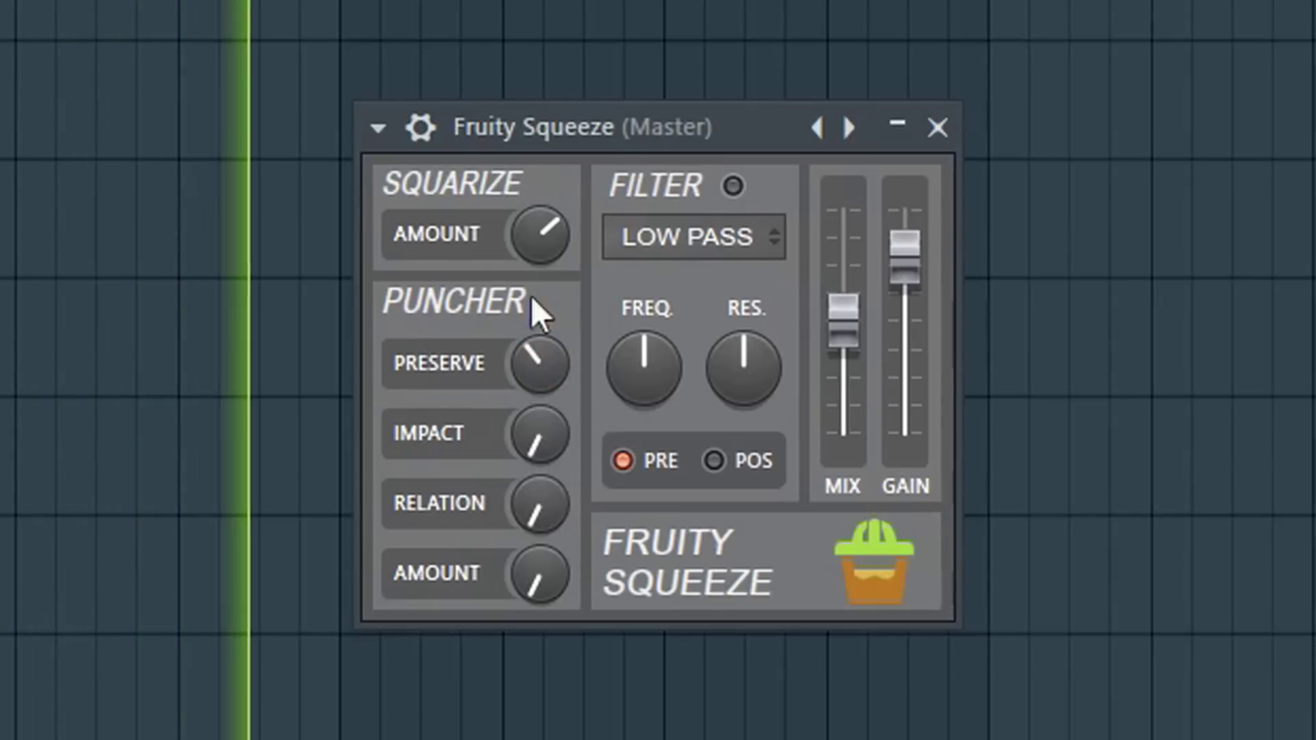
left_click_drag(537, 250, 537, 255)
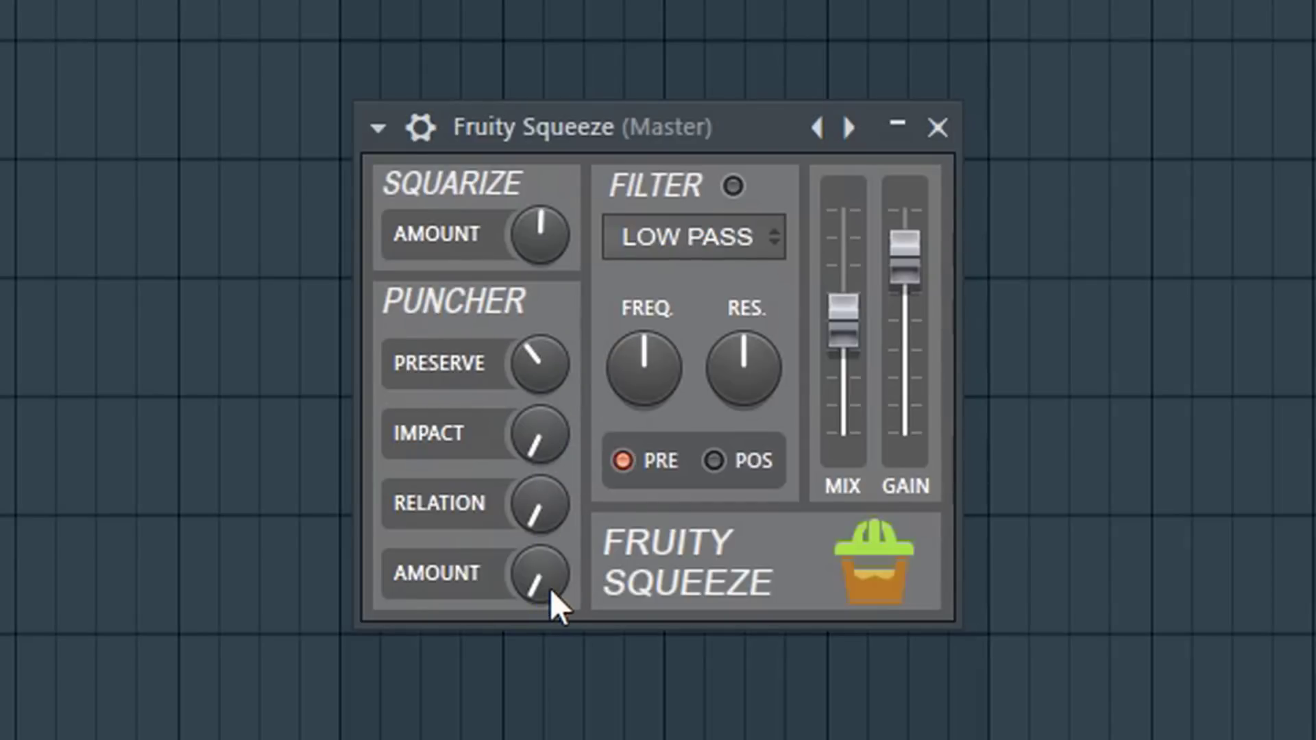
left_click_drag(543, 593, 543, 644)
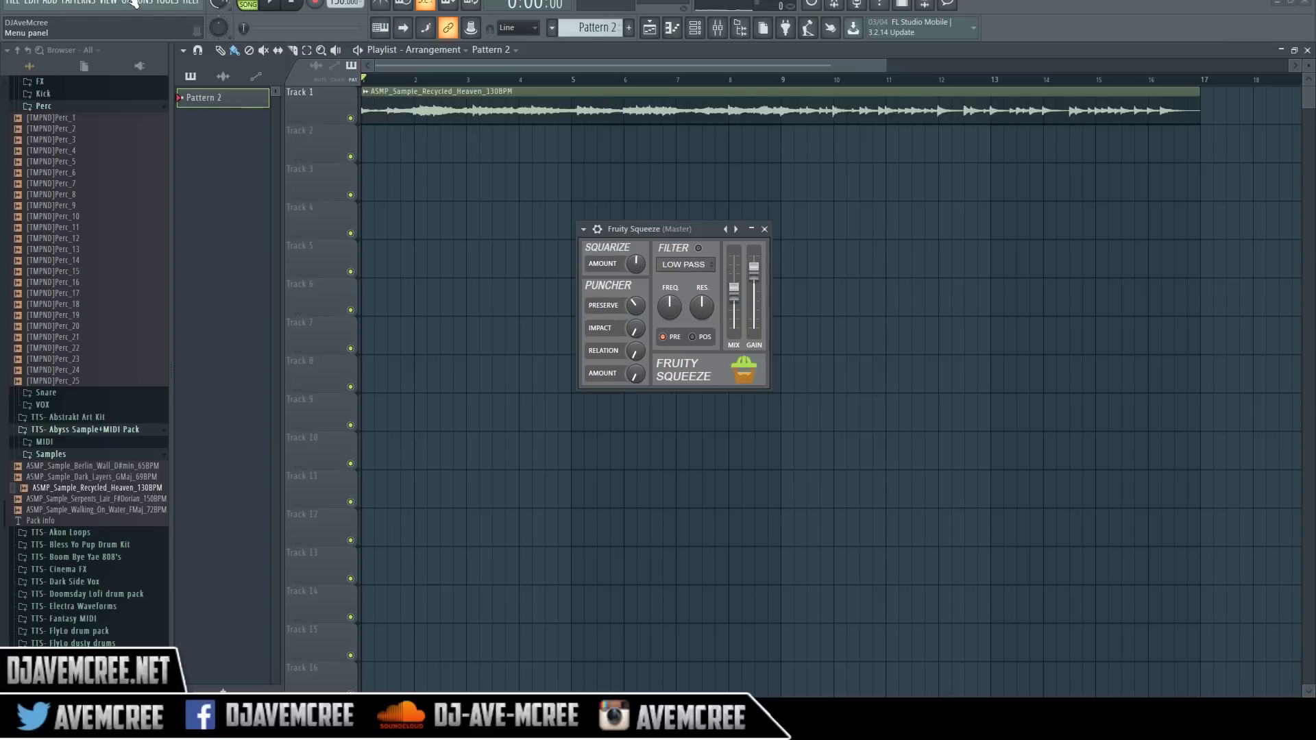
- Choose Audio settings from the Options menu
left_click(130, 3)
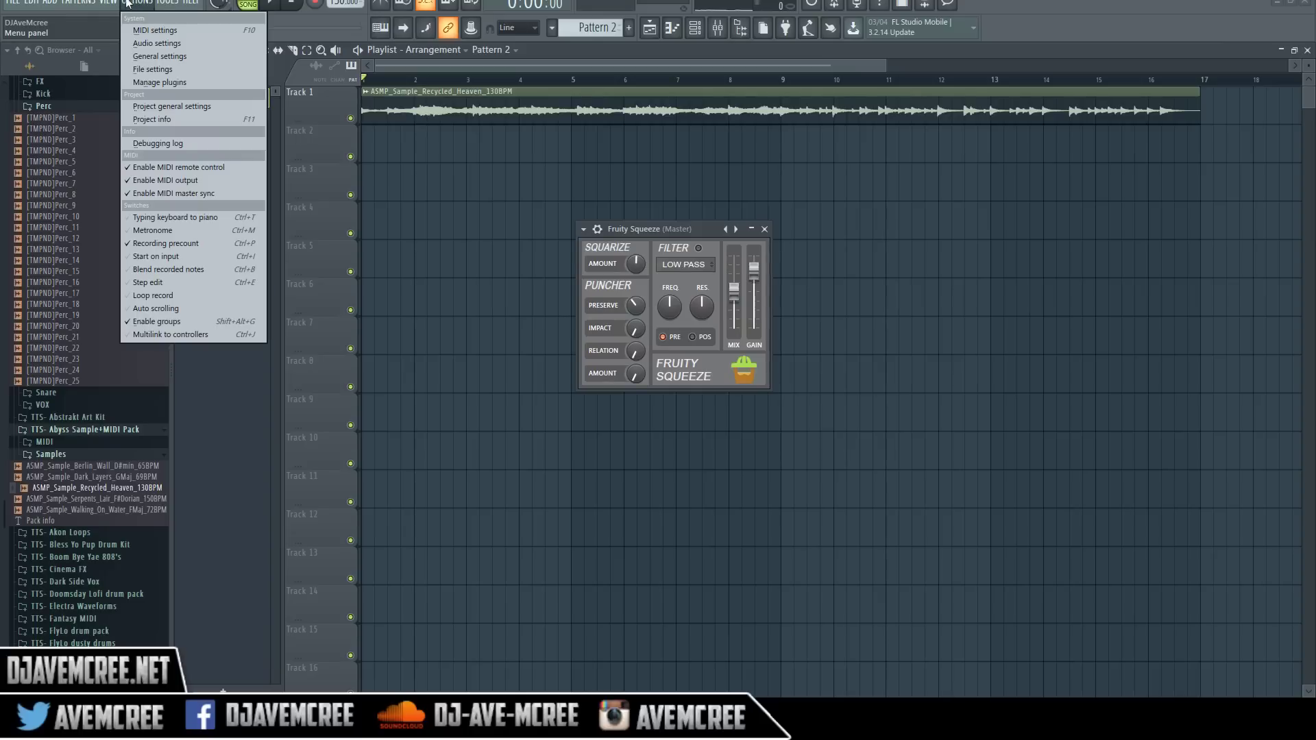
left_click(146, 45)
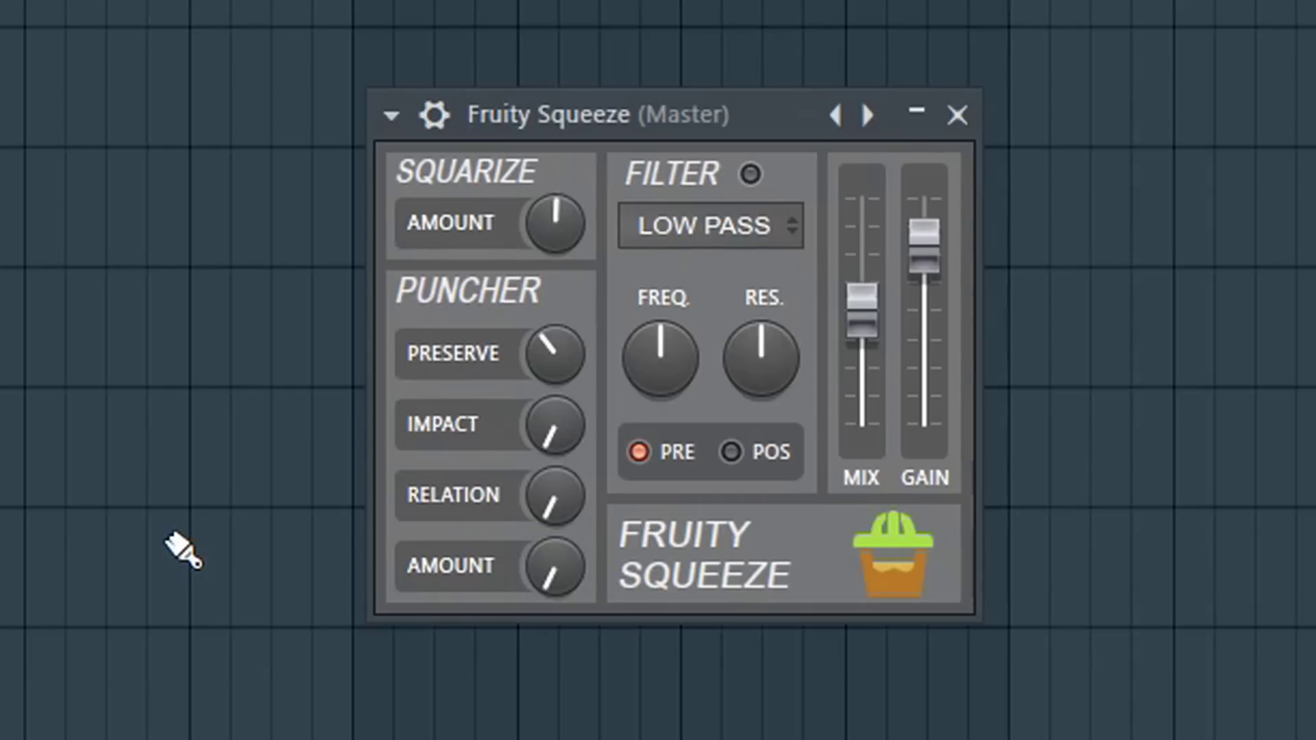
- Raise Puncher Amount, set Mix fully wet while playing, and turn Puncher Relation up
left_click_drag(546, 579, 549, 502)
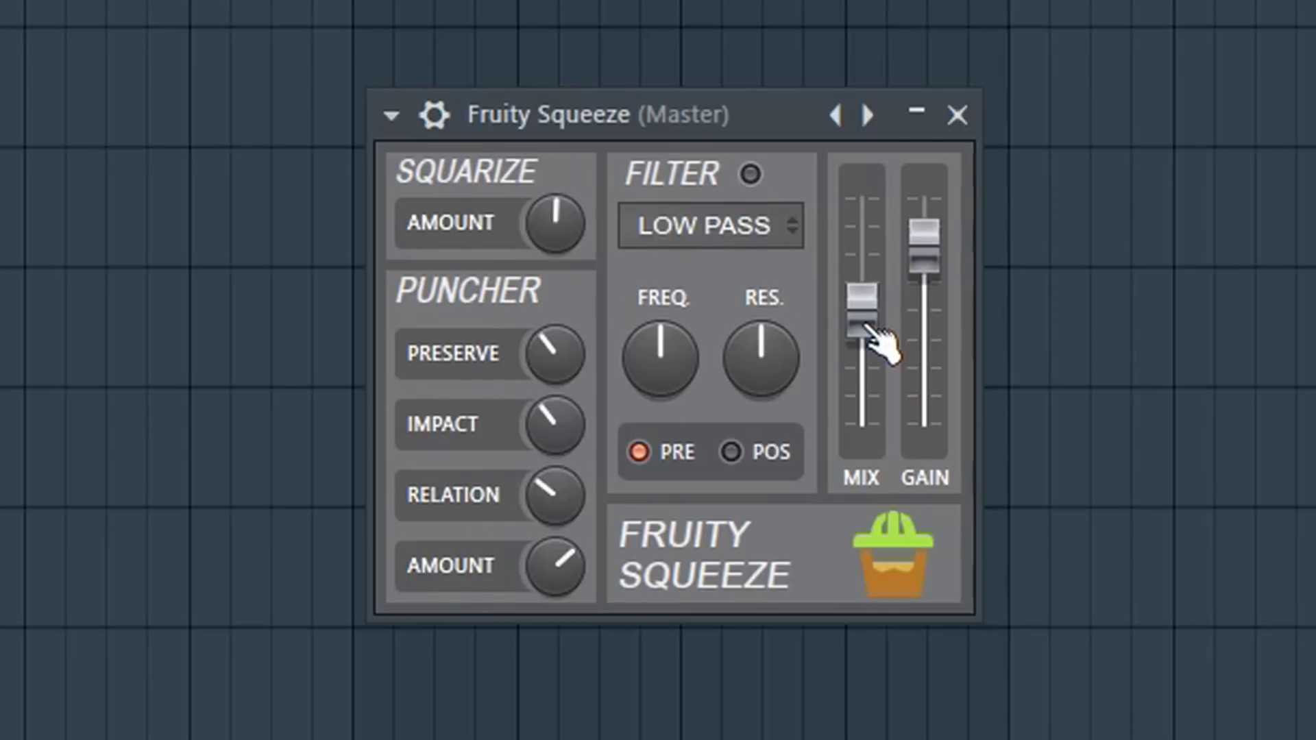
left_click_drag(881, 340, 883, 441)
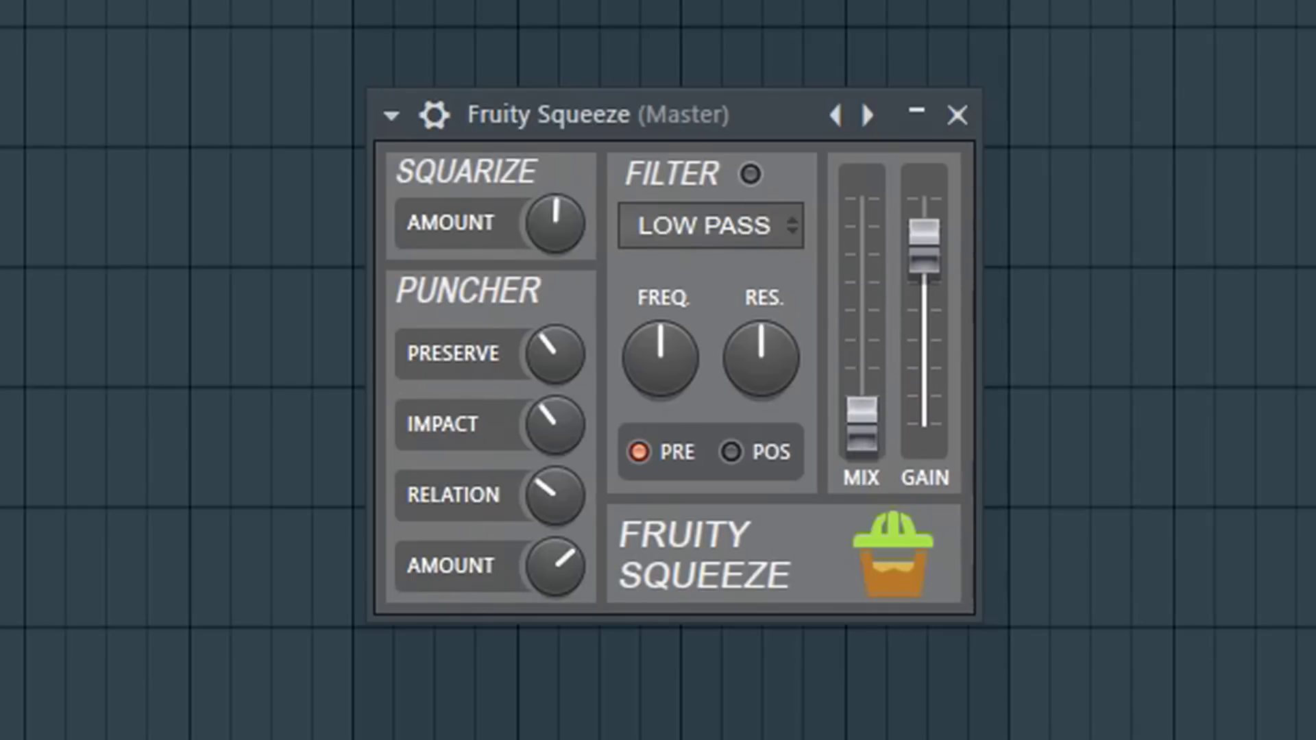
key("space")
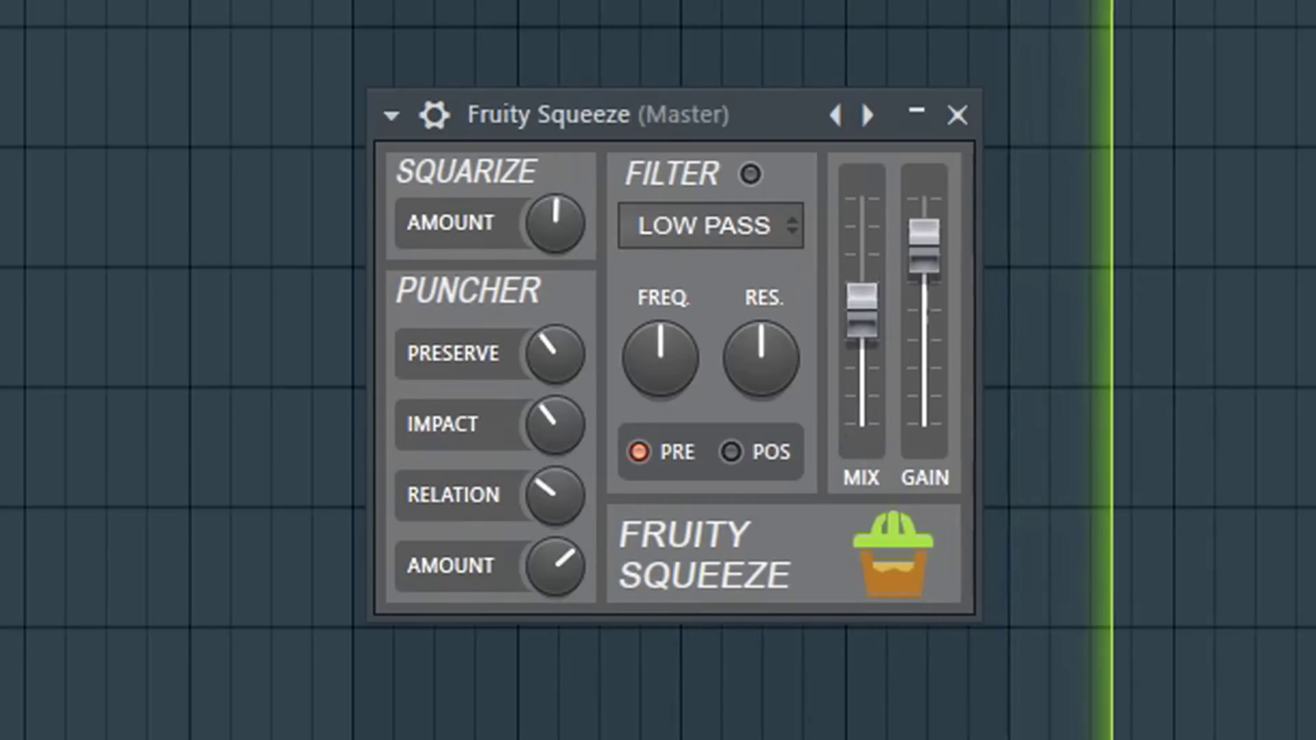
left_click_drag(861, 254, 862, 199)
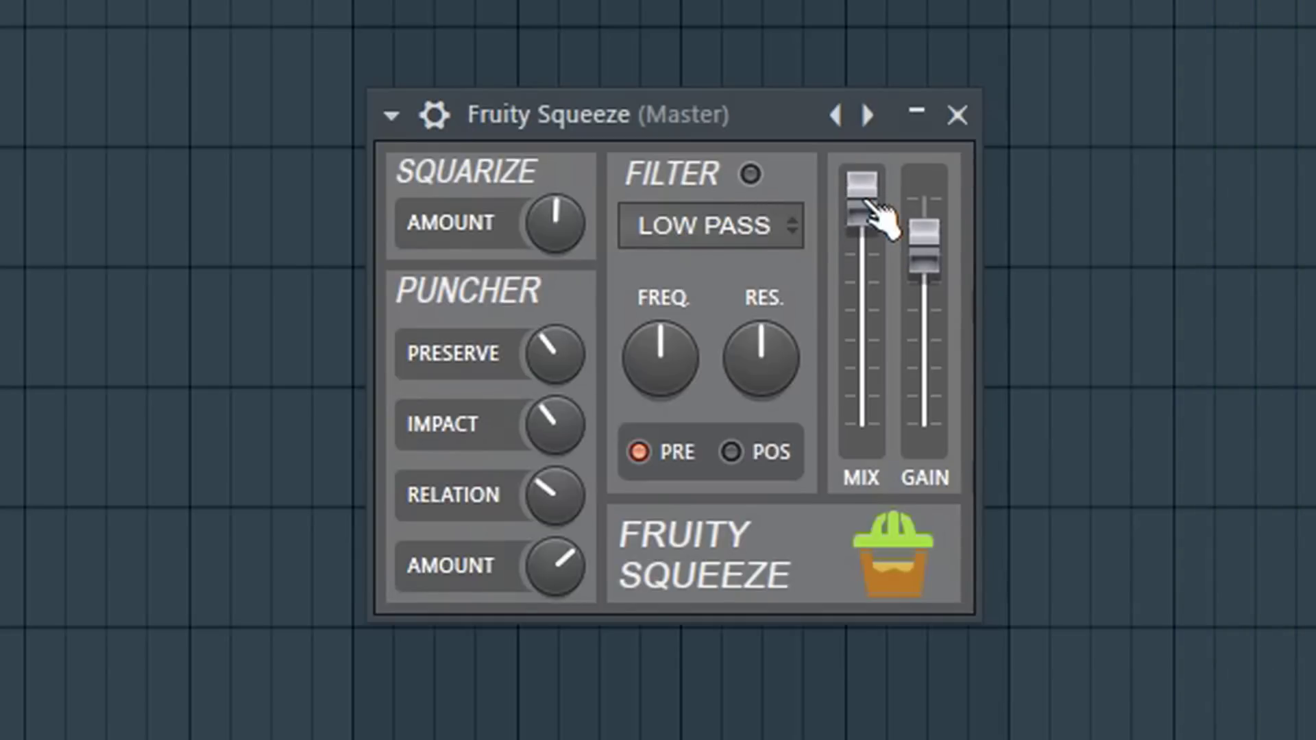
mouse_move(557, 516)
left_mouse_down()
mouse_move(556, 472)
mouse_move(555, 548)
mouse_move(556, 517)
left_mouse_up()
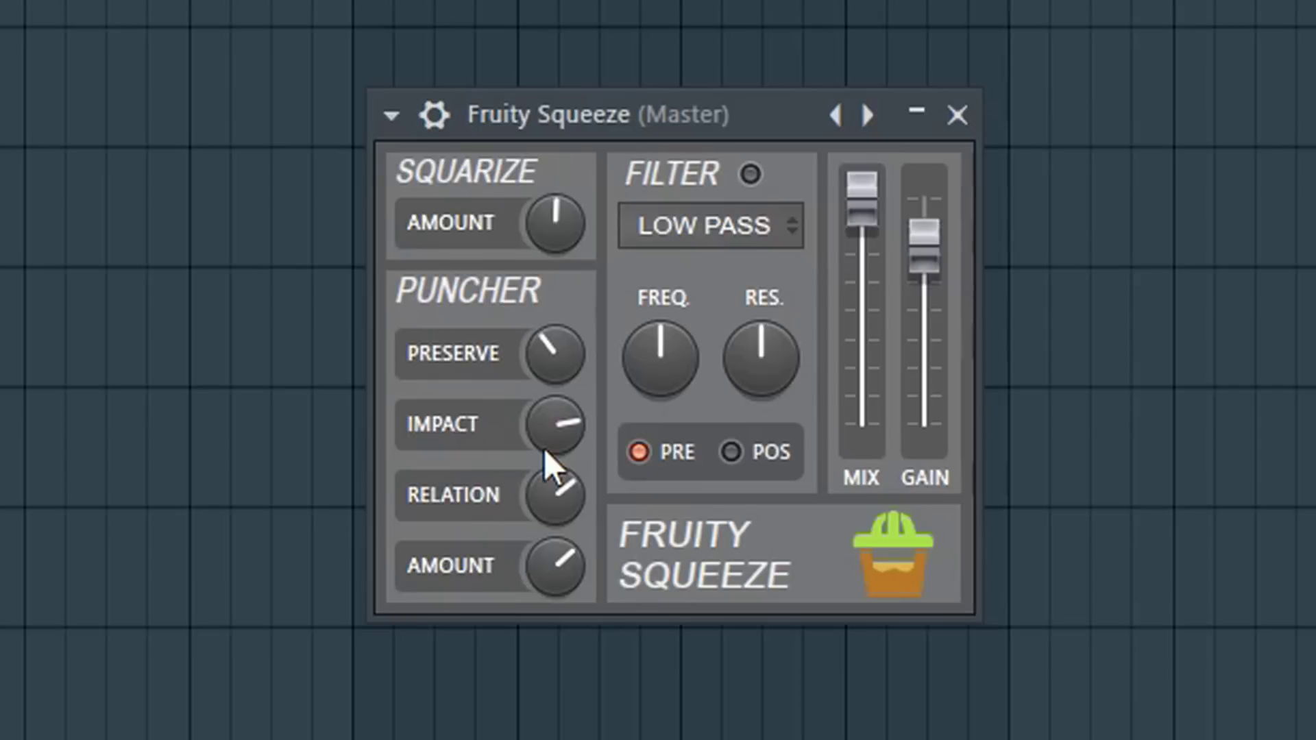
- Turn Puncher Preserve up and back down, then stop playback
left_click_drag(557, 363, 556, 305)
left_click_drag(557, 363, 556, 425)
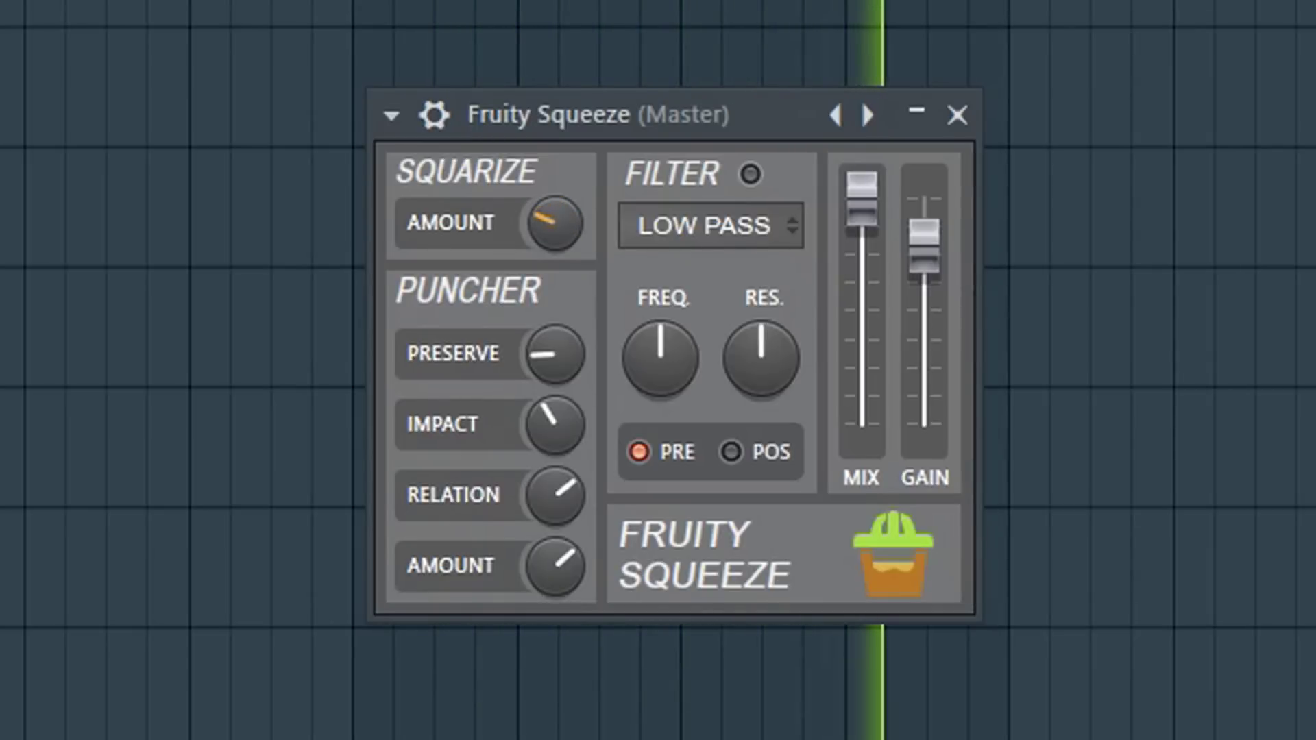
key("space")
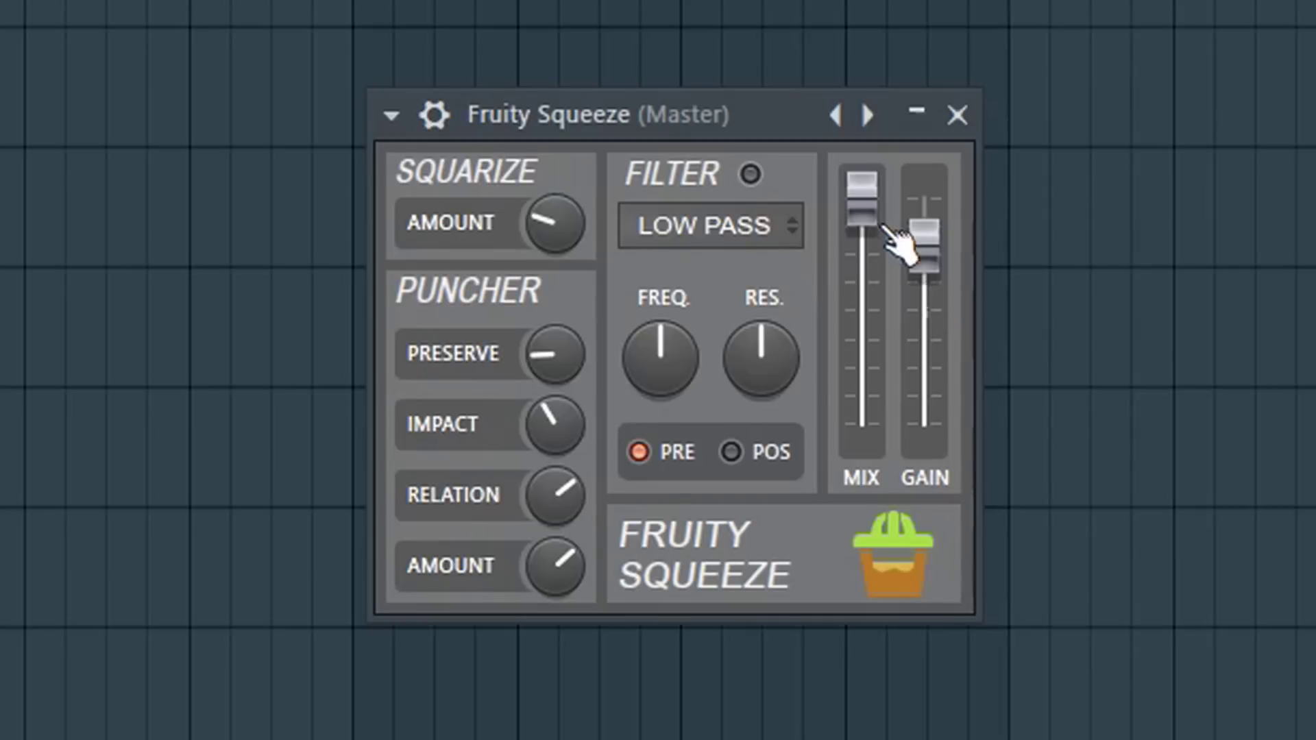
- Enable the filter, compare it off and on during playback, and adjust the cutoff frequency
left_click(760, 174)
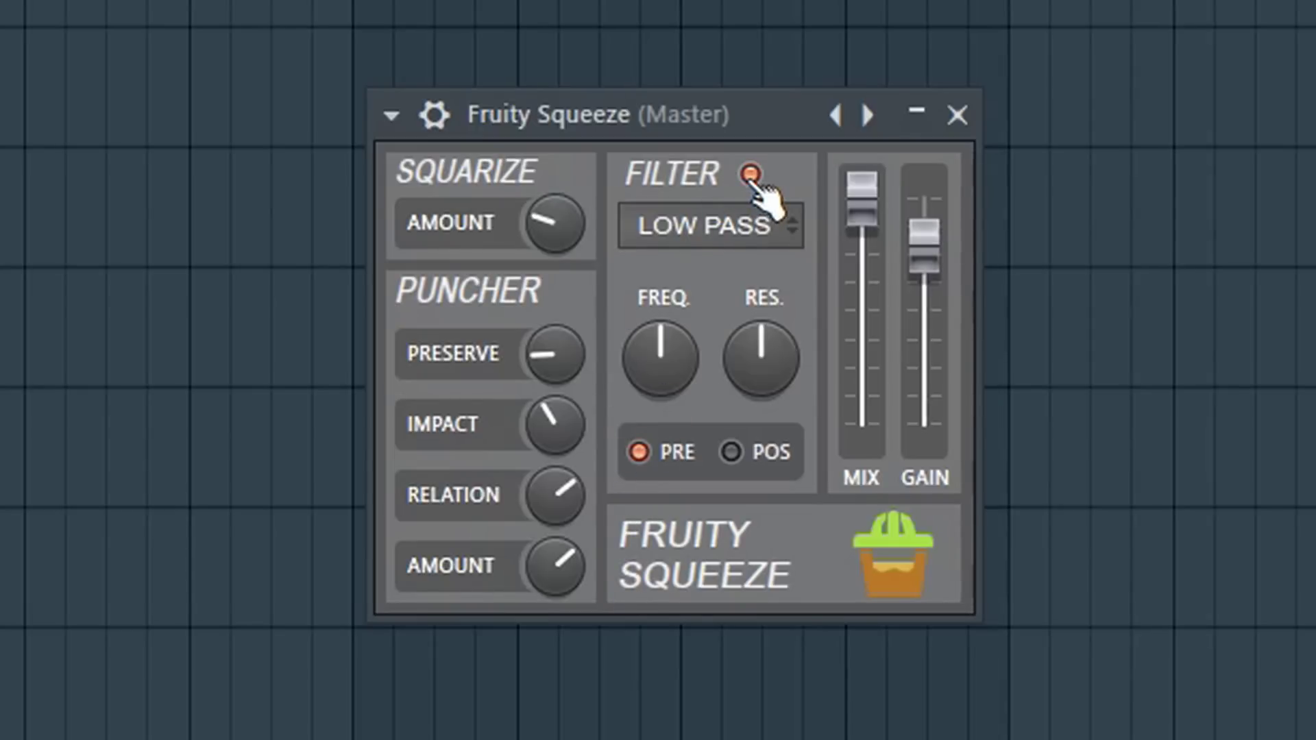
key("space")
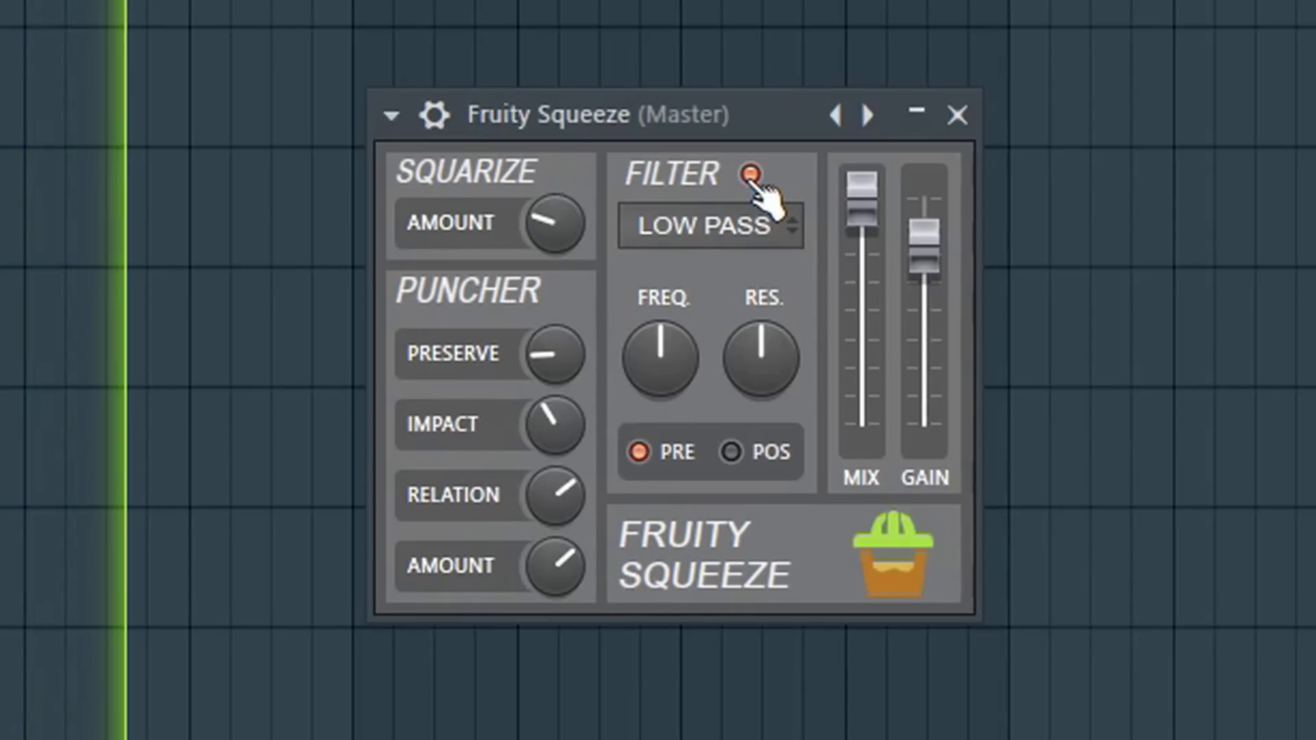
left_click(751, 174)
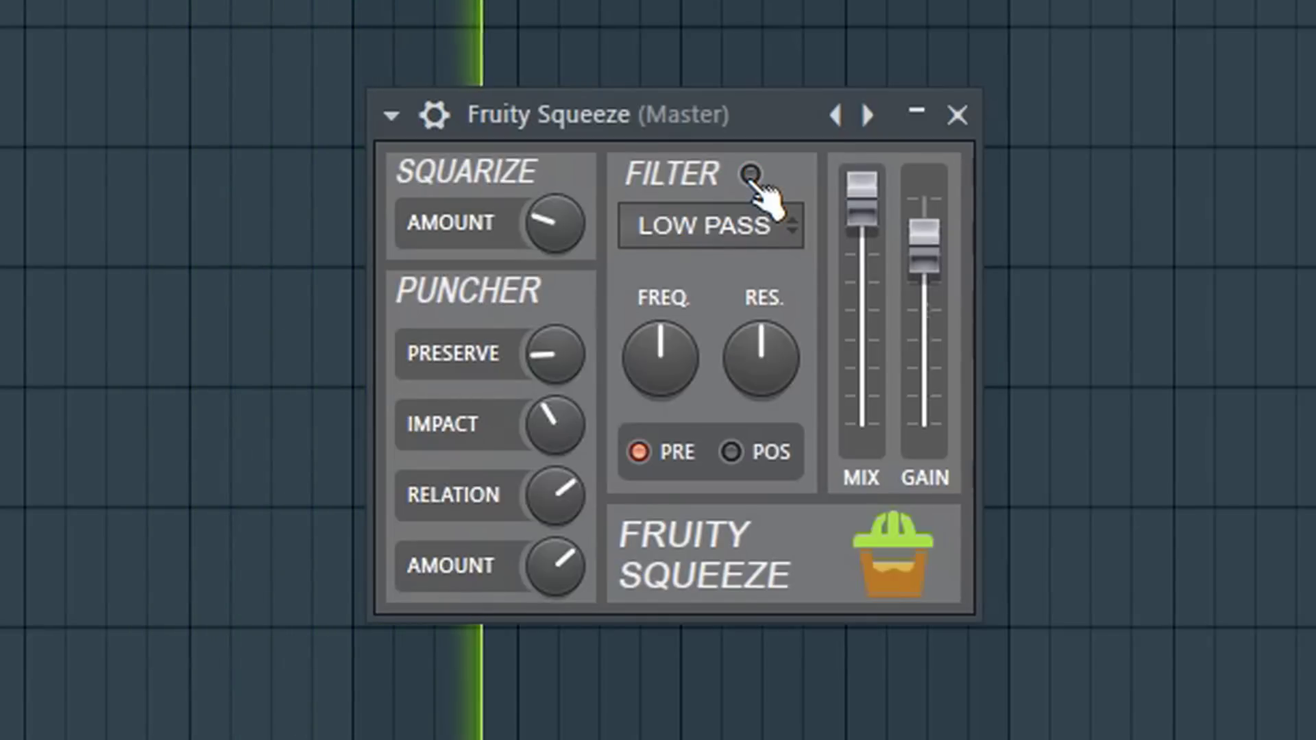
left_click(751, 174)
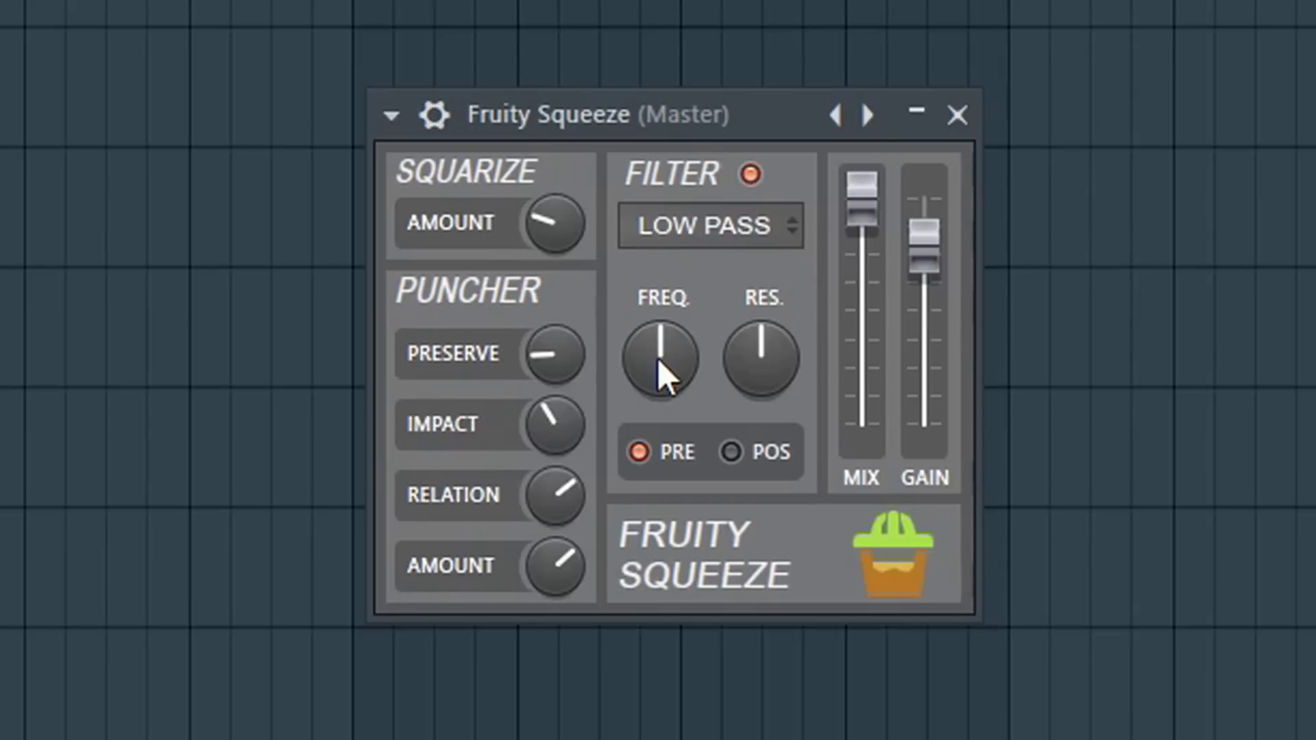
mouse_move(656, 357)
left_mouse_down()
mouse_move(656, 404)
mouse_move(656, 358)
left_mouse_up()
- Nudge the filter resonance up slightly and stop playback
mouse_move(767, 365)
left_mouse_down()
mouse_move(766, 301)
mouse_move(767, 364)
left_mouse_up()
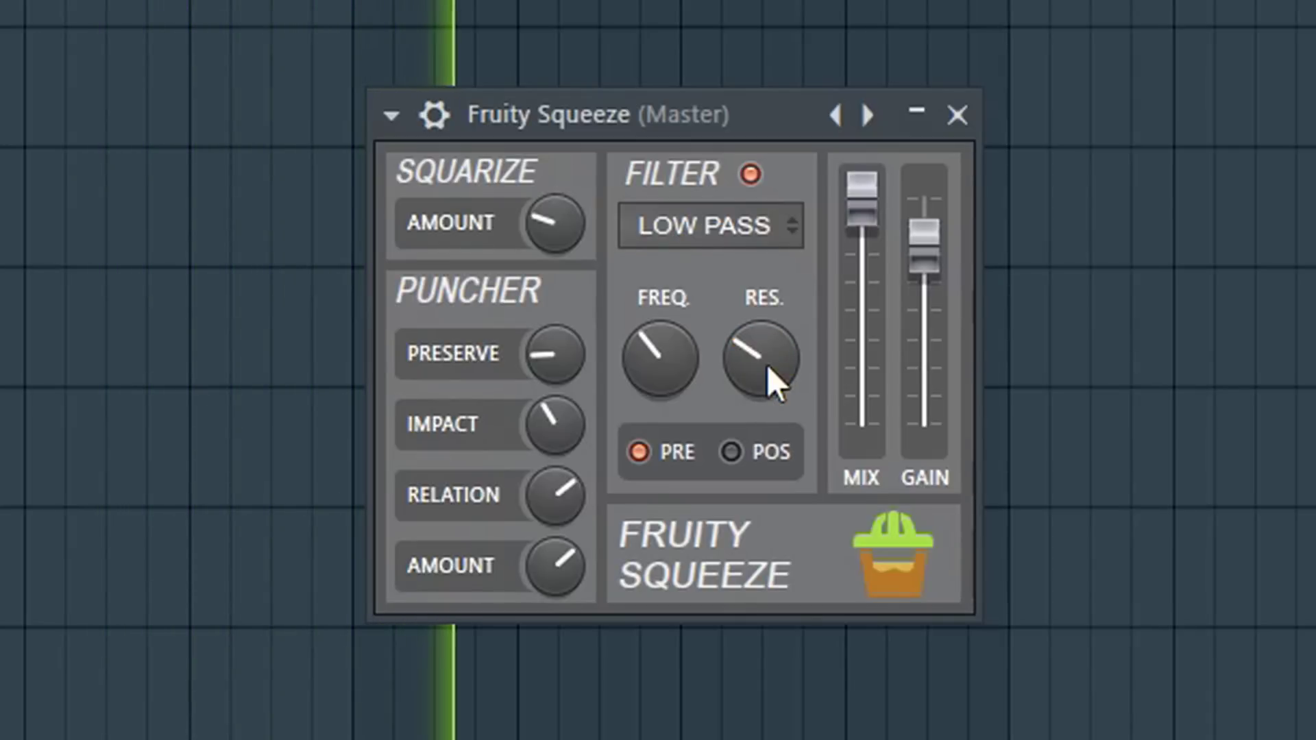
key("space")
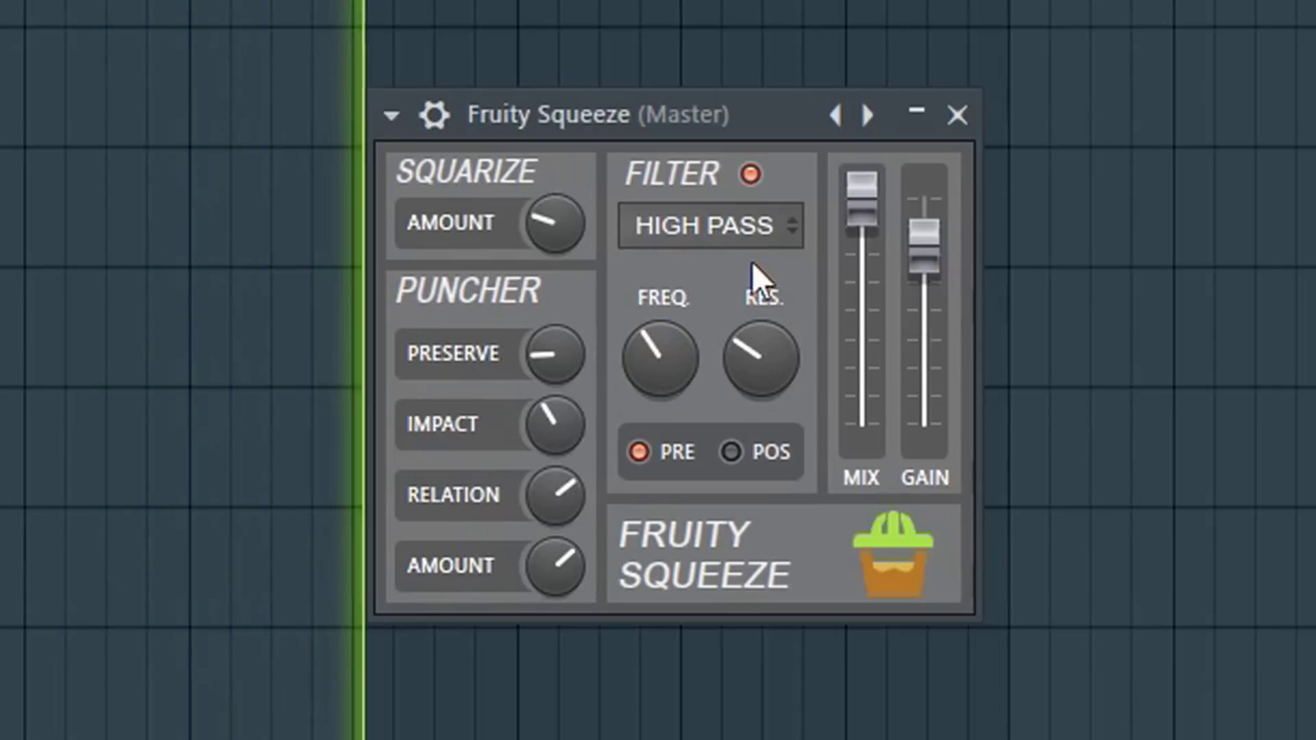
- Try the Band Pass and Notch filter types, setting frequency a little above middle
scroll(754, 233, "down", 1)
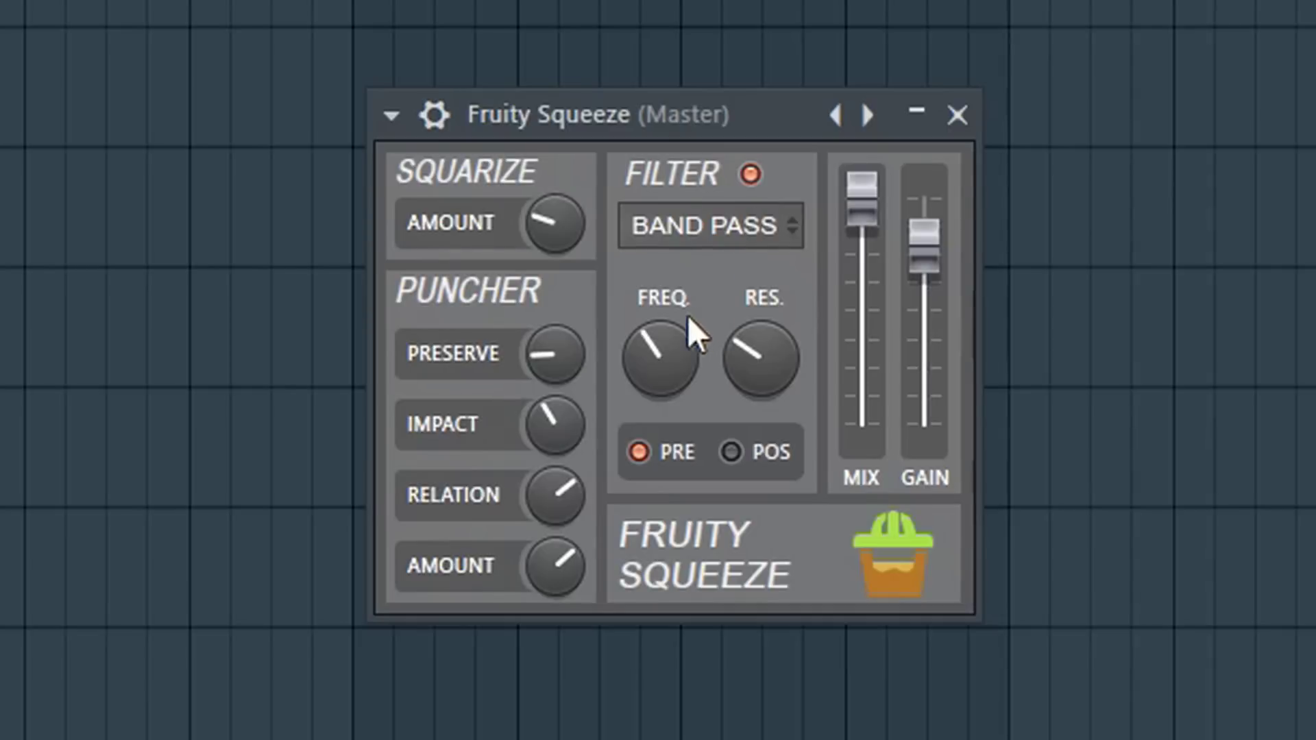
mouse_move(650, 339)
left_mouse_down()
mouse_move(651, 302)
mouse_move(650, 339)
left_mouse_up()
left_click_drag(699, 224, 699, 223)
left_click_drag(650, 355, 650, 290)
mouse_move(659, 358)
left_mouse_down()
mouse_move(660, 373)
mouse_move(660, 340)
mouse_move(647, 355)
left_mouse_up()
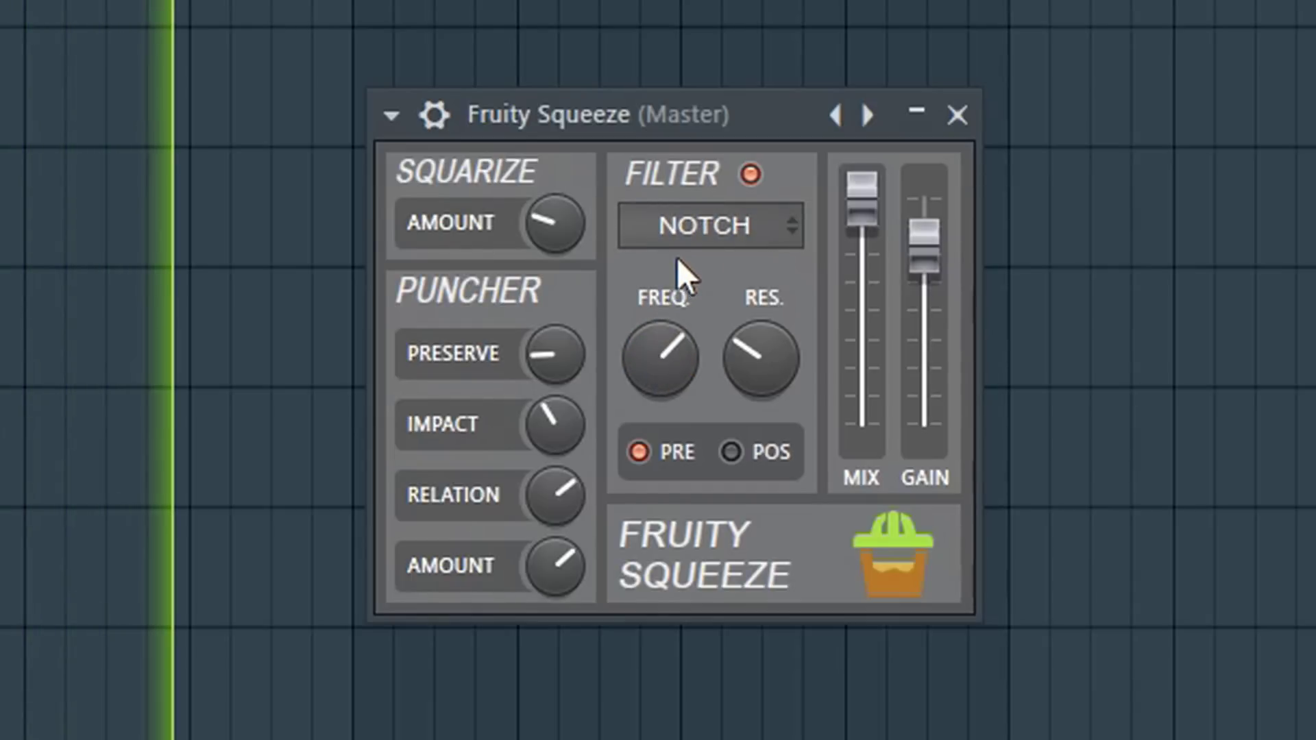
- Try Peak with a lower frequency, then return to Low Pass and set the filter to post
left_click(713, 236)
left_click_drag(713, 236, 710, 241)
mouse_move(681, 327)
left_mouse_down()
mouse_move(681, 415)
mouse_move(681, 343)
left_mouse_up()
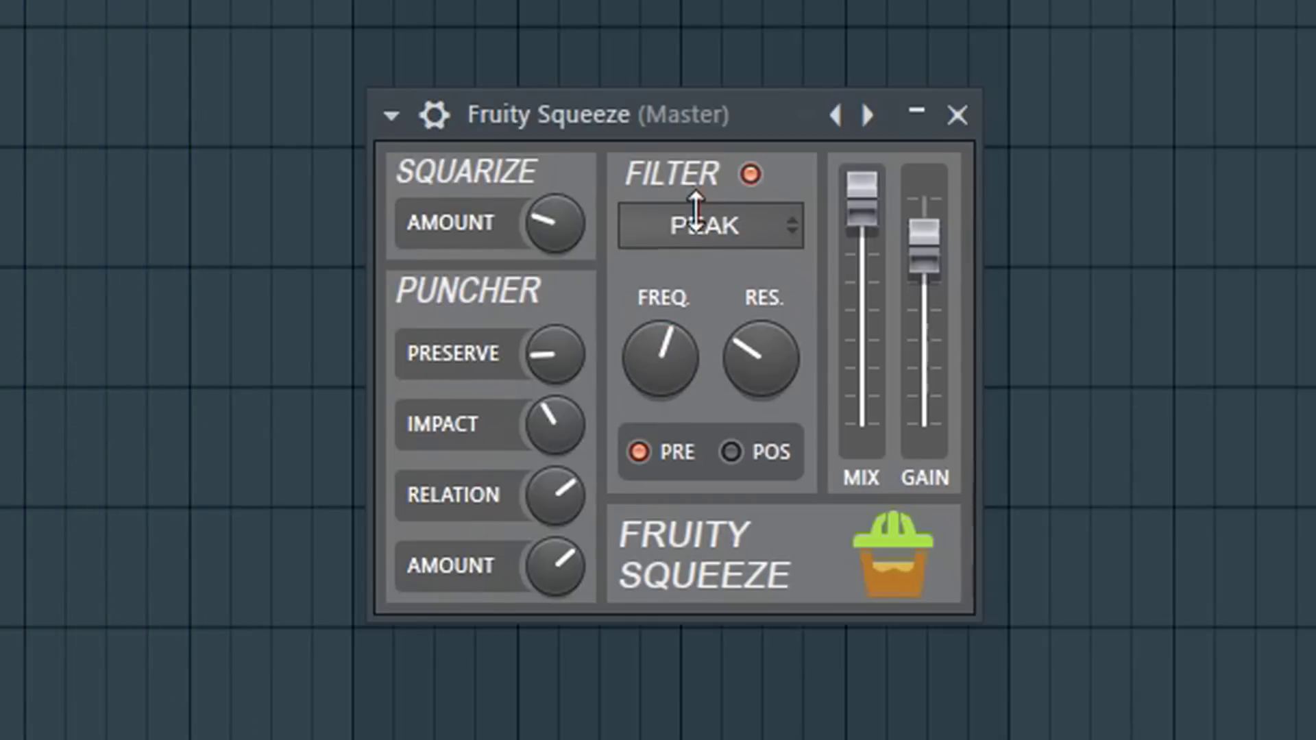
left_click_drag(699, 199, 699, 199)
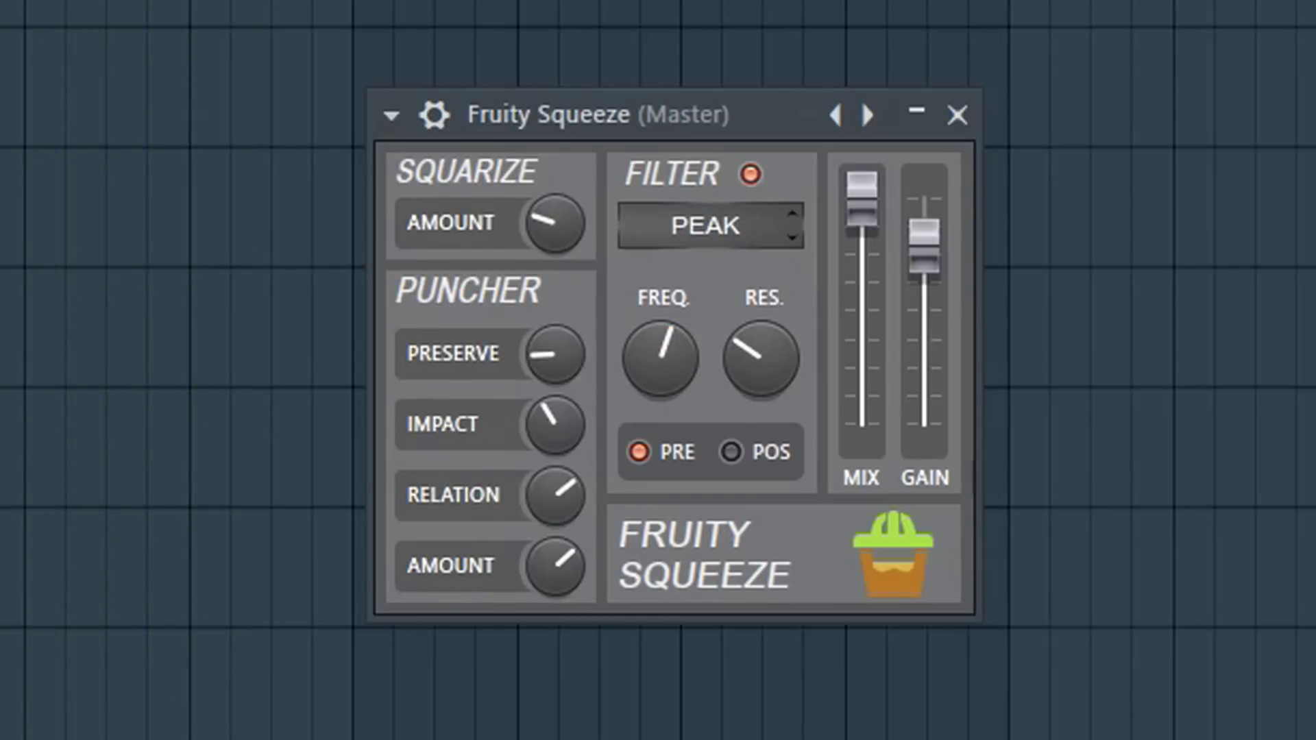
left_click_drag(699, 199, 693, 212)
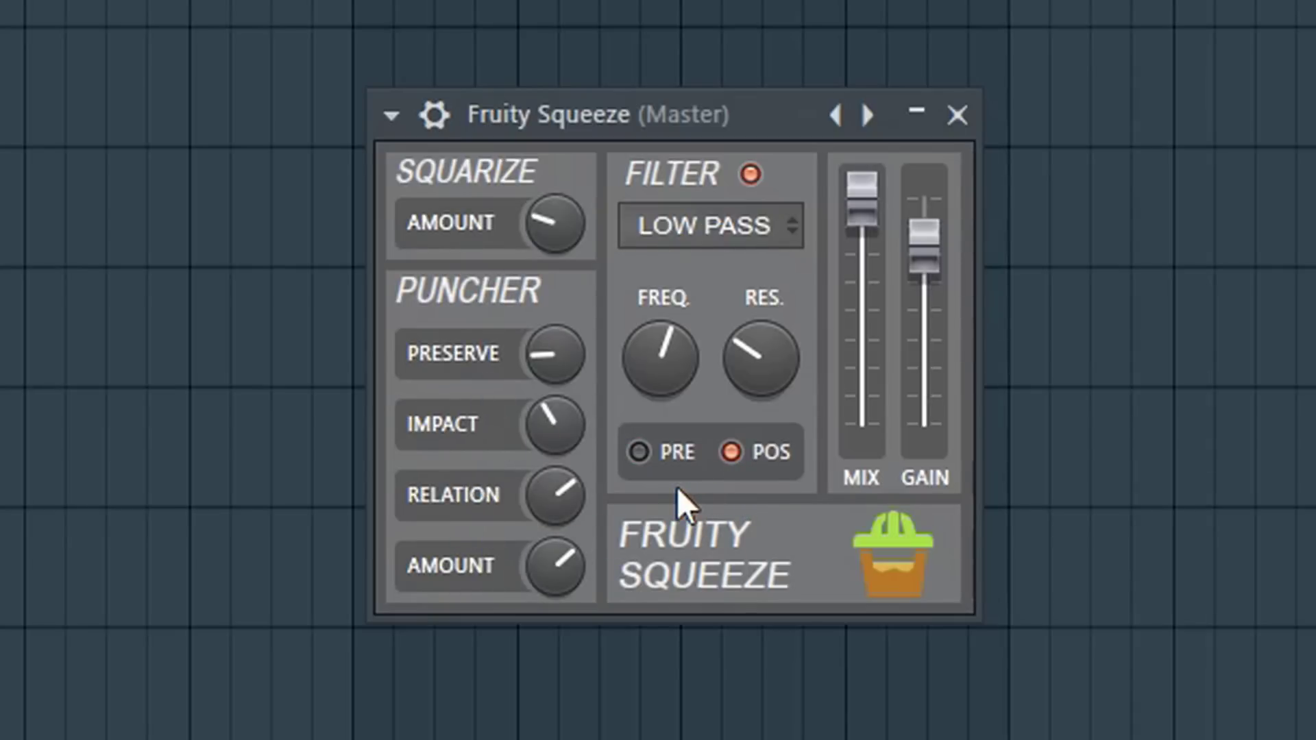
left_click(670, 464)
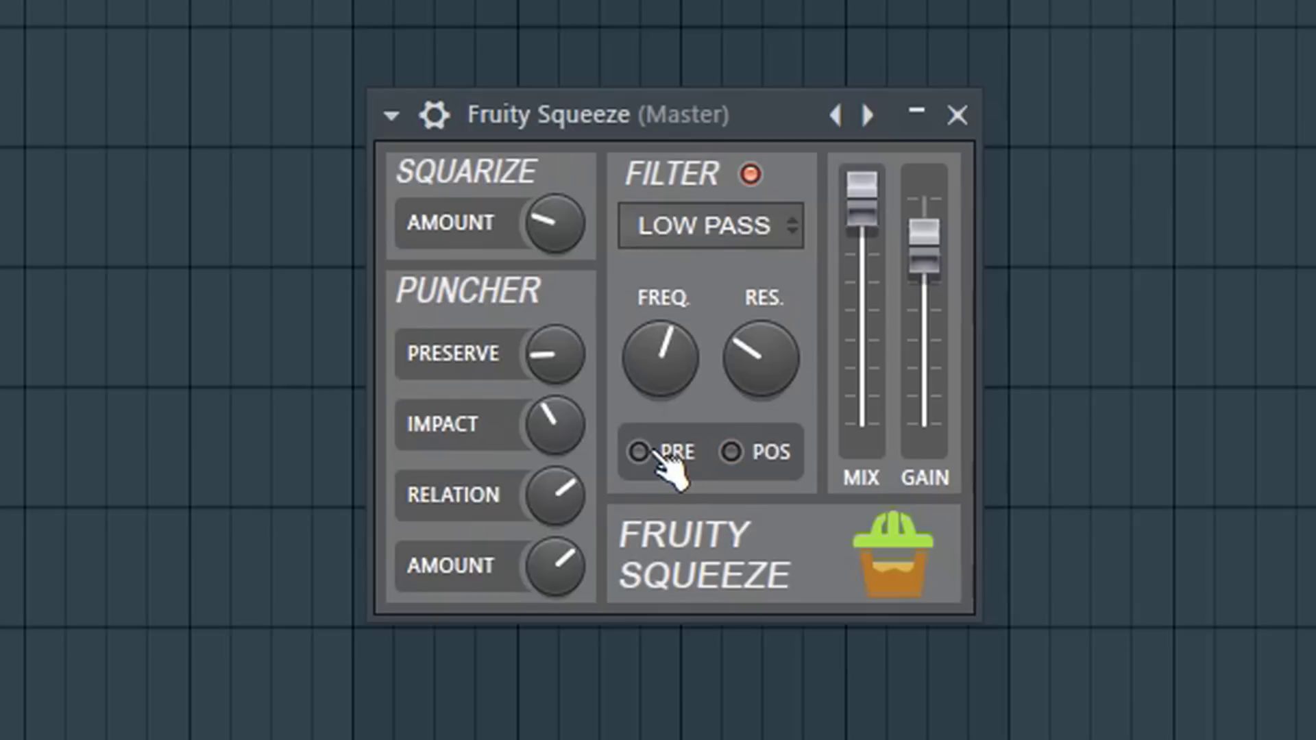
- Set Fruity Squeeze's Low Pass filter to POST, after the squeeze, with the sample playing
left_click(747, 456)
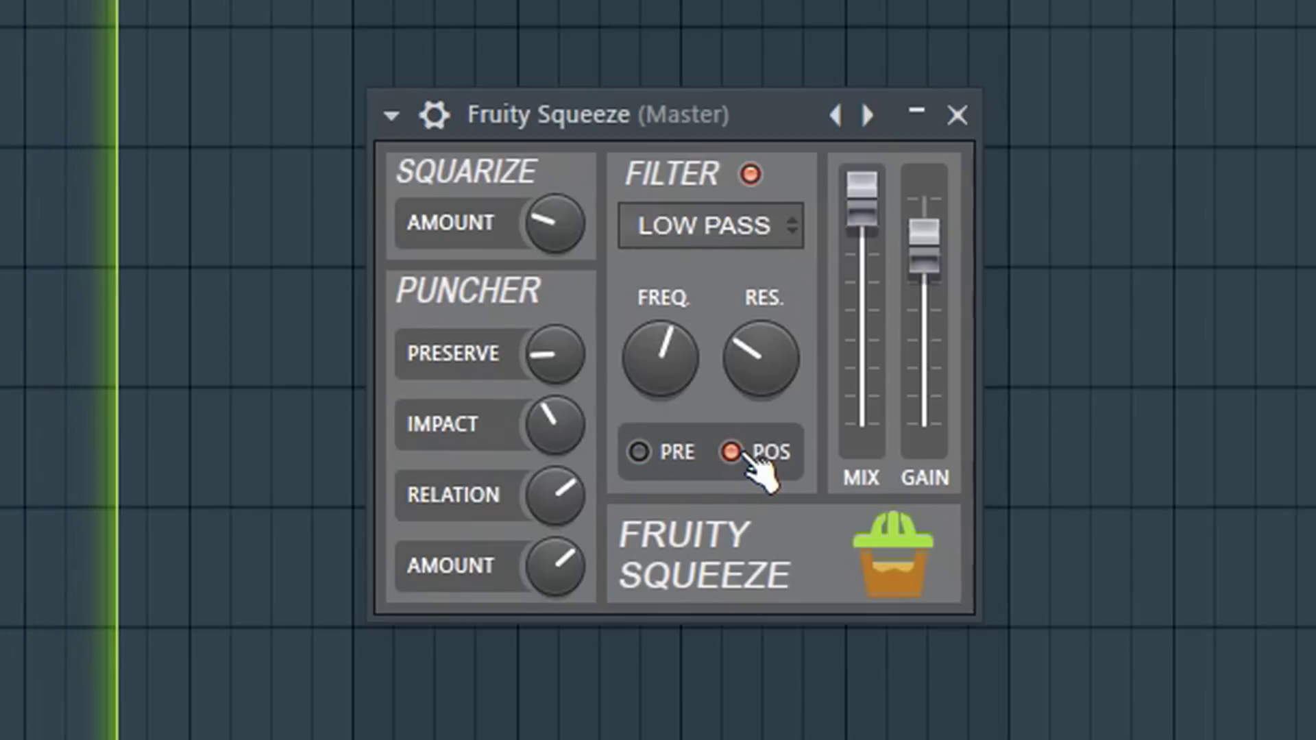